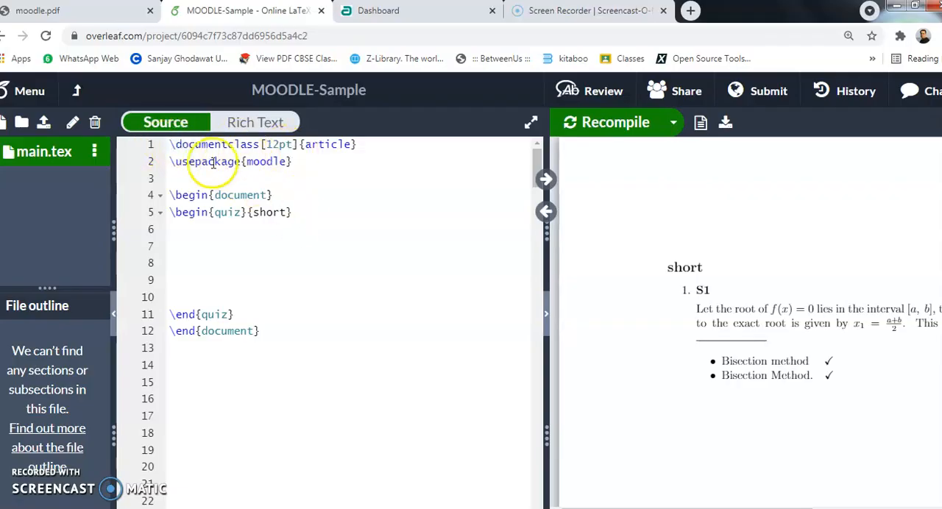
# - Replace the quiz name "short" with "Demo" in the quiz environment of the LaTeX source
pyautogui.moveTo(163, 162); pyautogui.dragTo(299, 160)
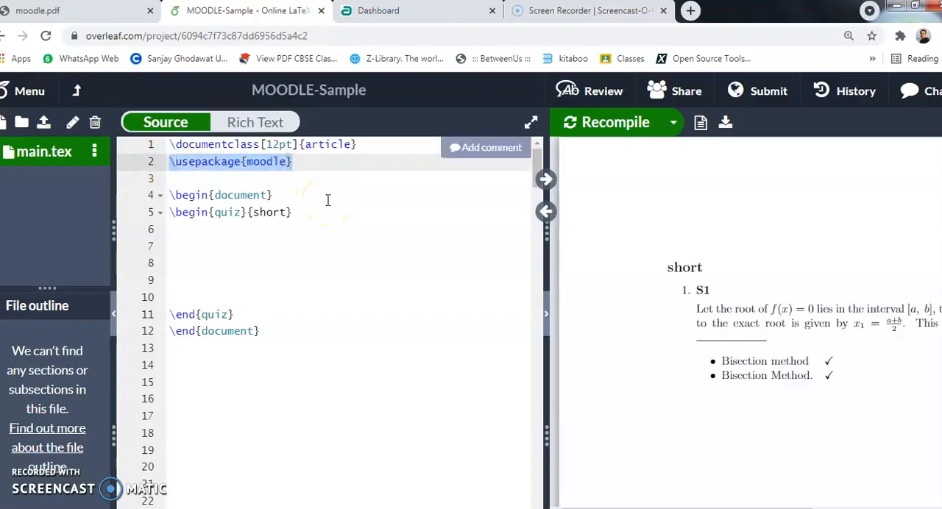
pyautogui.moveTo(259, 331); pyautogui.dragTo(163, 195)
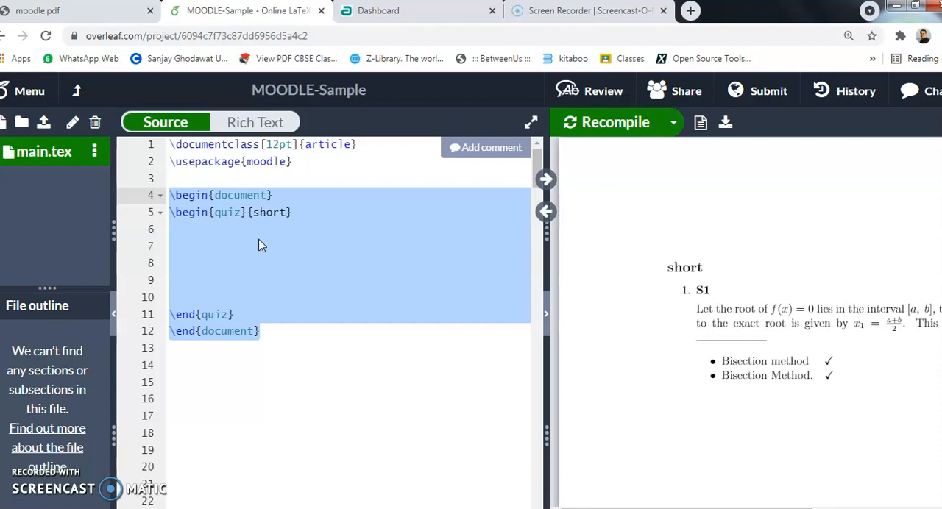
pyautogui.click(287, 212)
pyautogui.moveTo(287, 212); pyautogui.dragTo(255, 212)
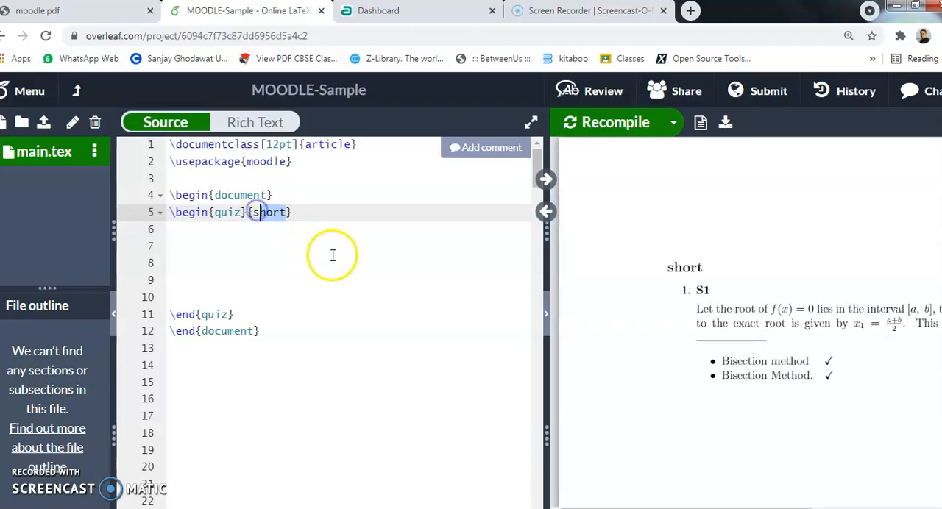
pyautogui.press('BackSpace')
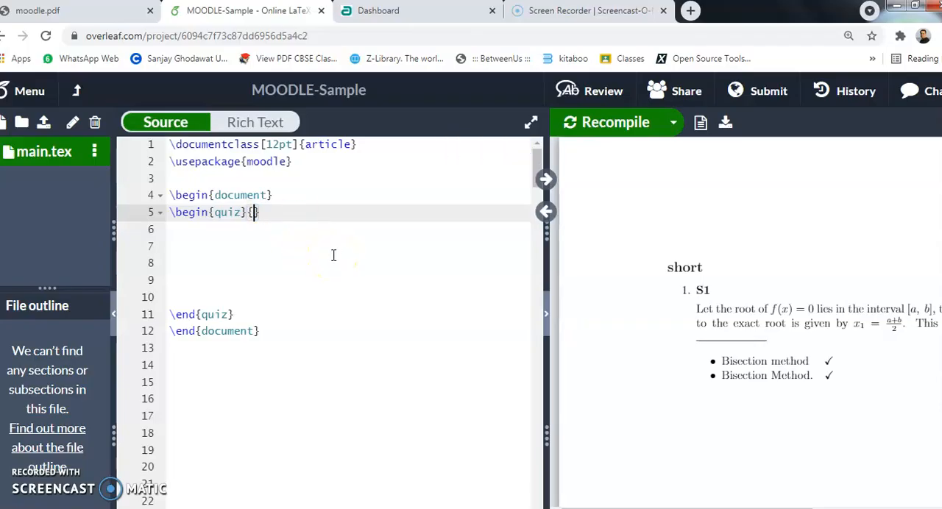
pyautogui.write('Demo')
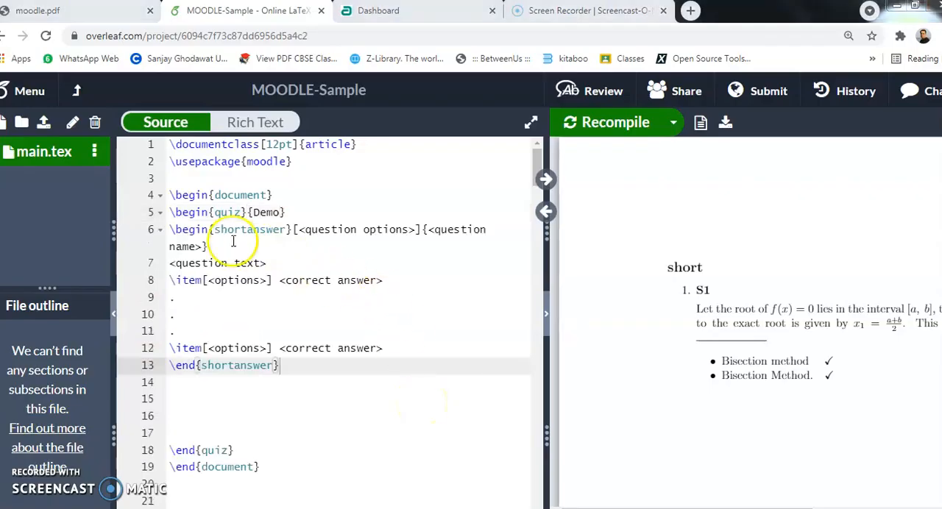
# - Examine the shortanswer environment's syntax and the example question S1, including its name, question text, \blank placeholder and accepted answers
pyautogui.moveTo(170, 230); pyautogui.dragTo(293, 230)
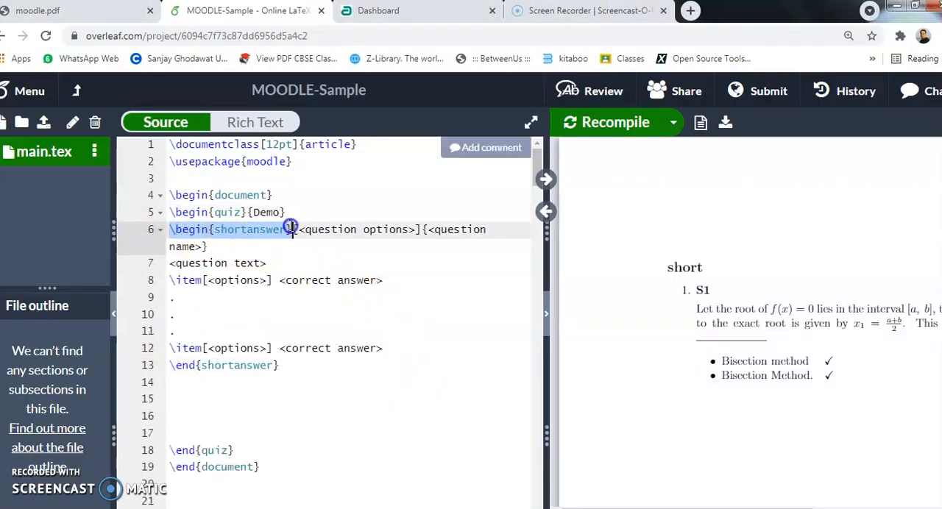
pyautogui.moveTo(170, 365); pyautogui.dragTo(278, 349)
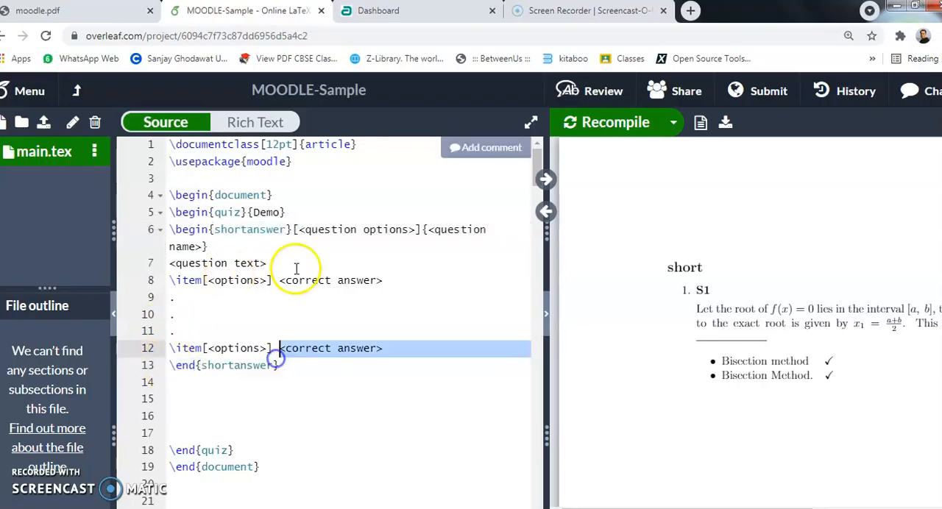
pyautogui.moveTo(294, 229); pyautogui.dragTo(421, 229)
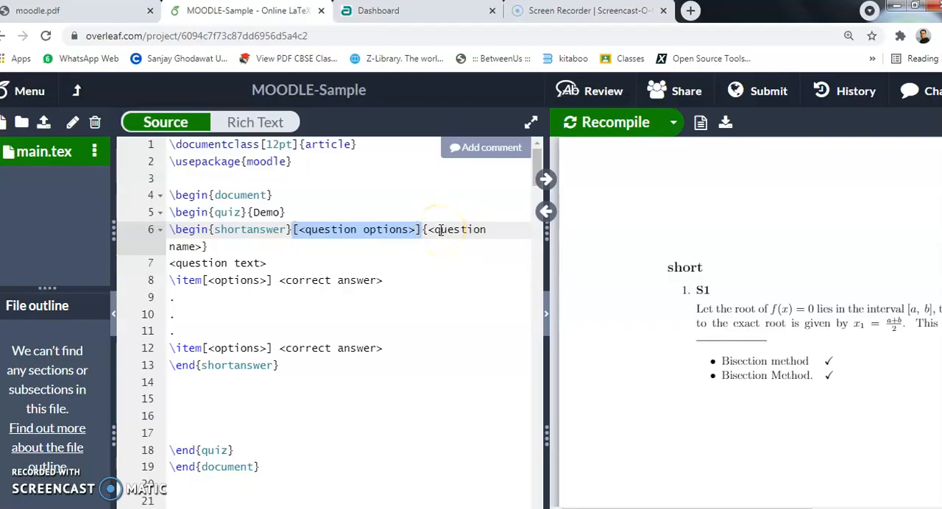
pyautogui.moveTo(276, 263); pyautogui.dragTo(165, 262)
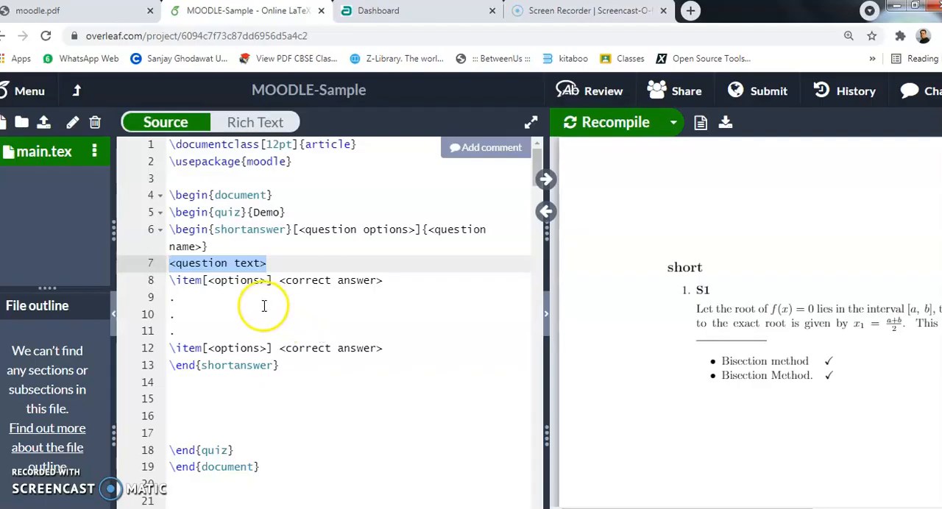
pyautogui.moveTo(171, 280); pyautogui.dragTo(260, 279)
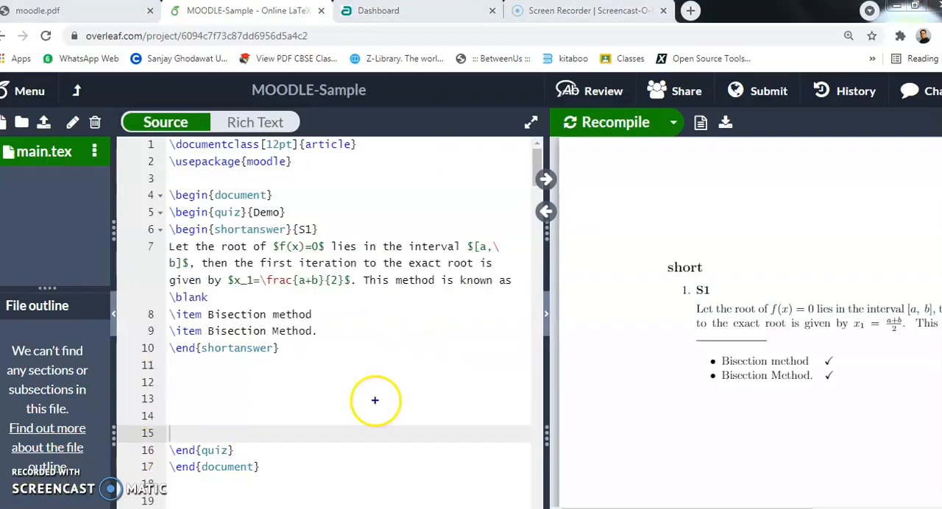
pyautogui.moveTo(167, 221)
pyautogui.mouseDown()
pyautogui.moveTo(184, 283)
pyautogui.moveTo(274, 335)
pyautogui.moveTo(535, 372)
pyautogui.moveTo(522, 362)
pyautogui.mouseUp()
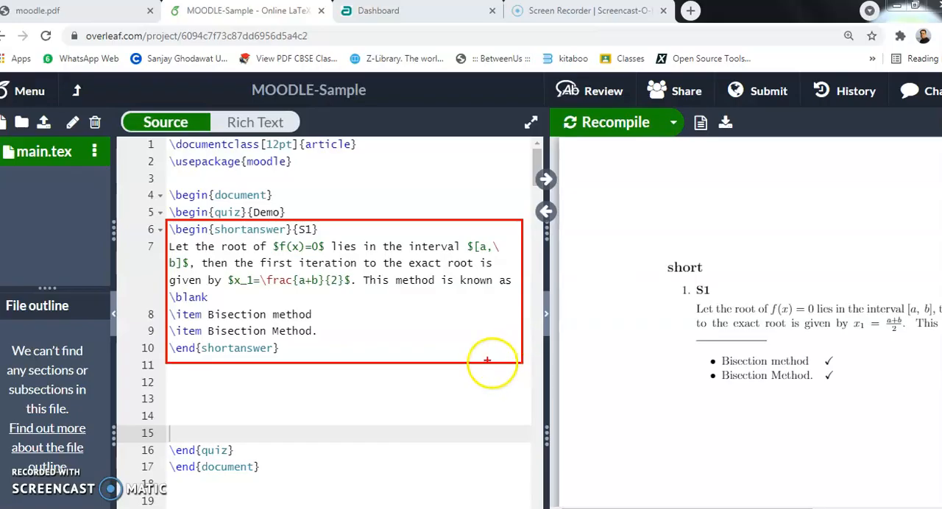
pyautogui.moveTo(293, 237); pyautogui.dragTo(316, 238)
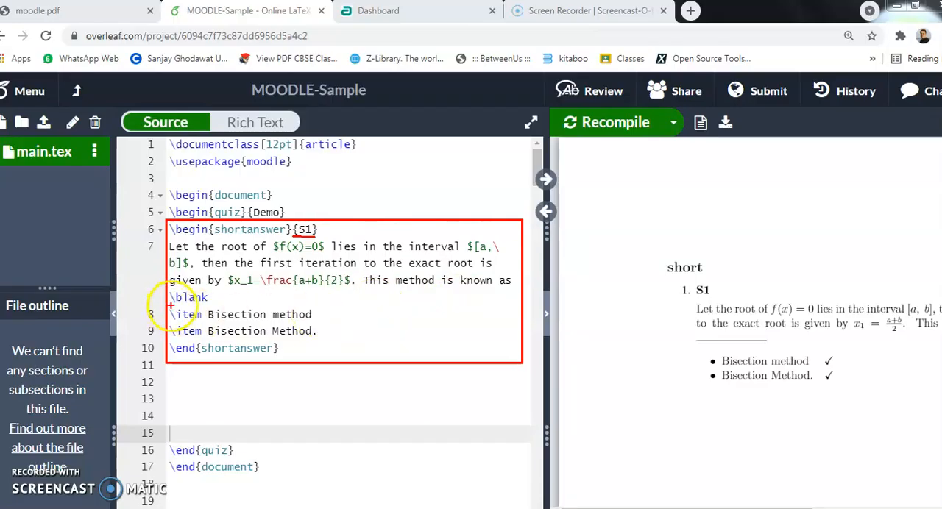
pyautogui.moveTo(174, 307); pyautogui.dragTo(222, 307)
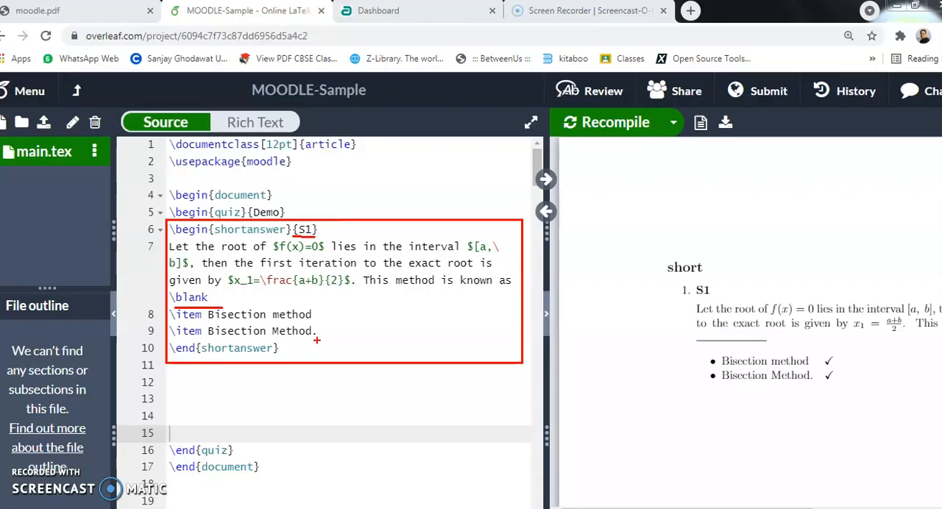
pyautogui.press('Escape')
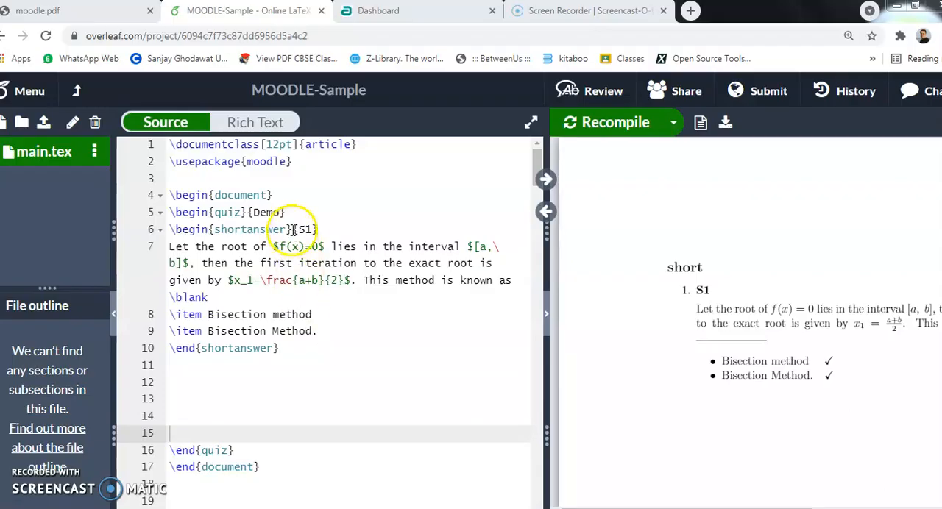
# - Try adding the question options usecase and points=2 to the shortanswer environment of question S1
pyautogui.click(292, 230)
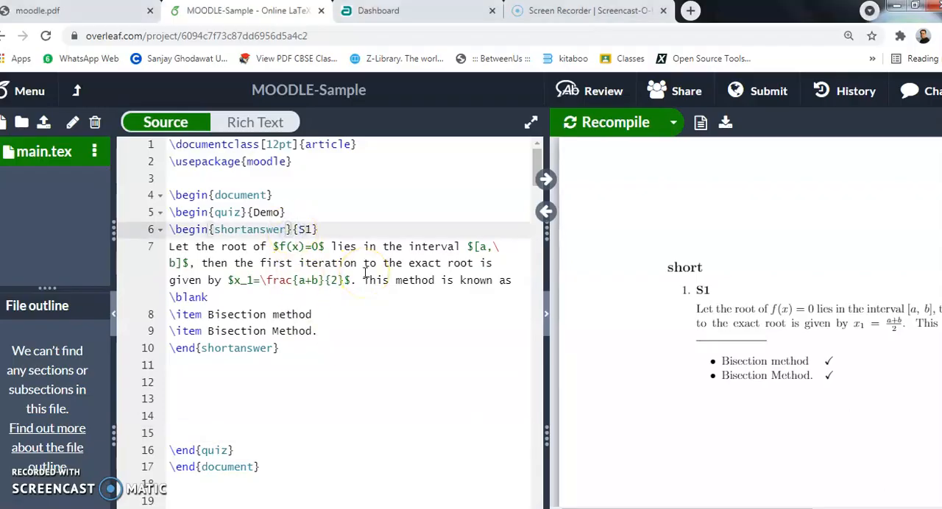
pyautogui.write('[usecase,')
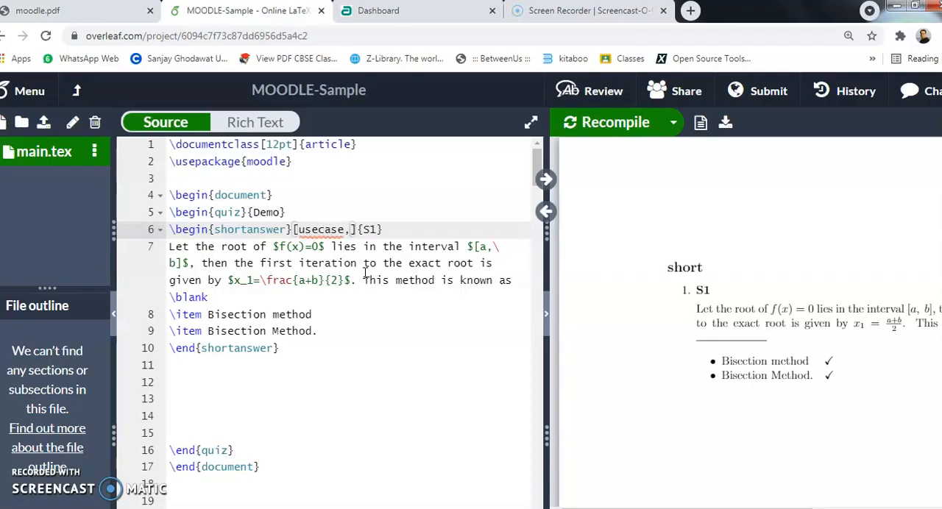
pyautogui.write('points=2')
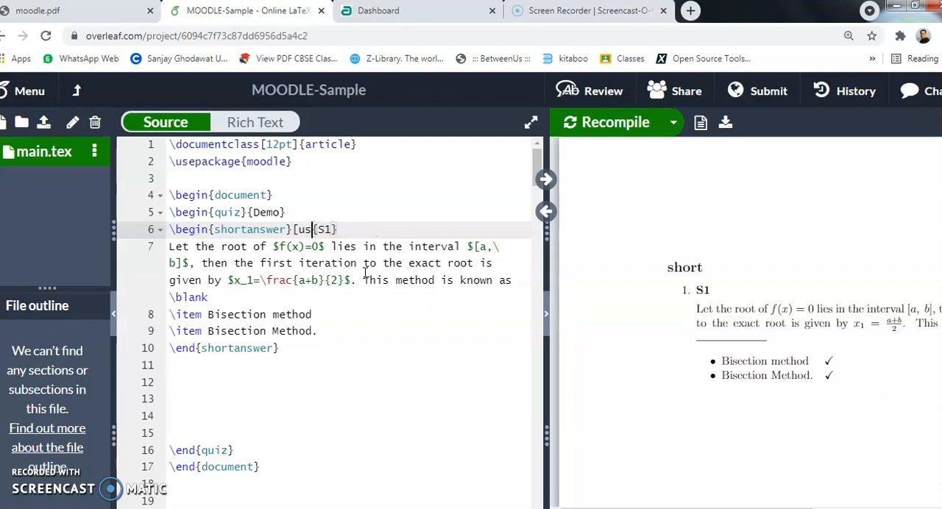
# - Recompile the document and download output-moodle.xml from the compiler's output files
pyautogui.click(620, 123)
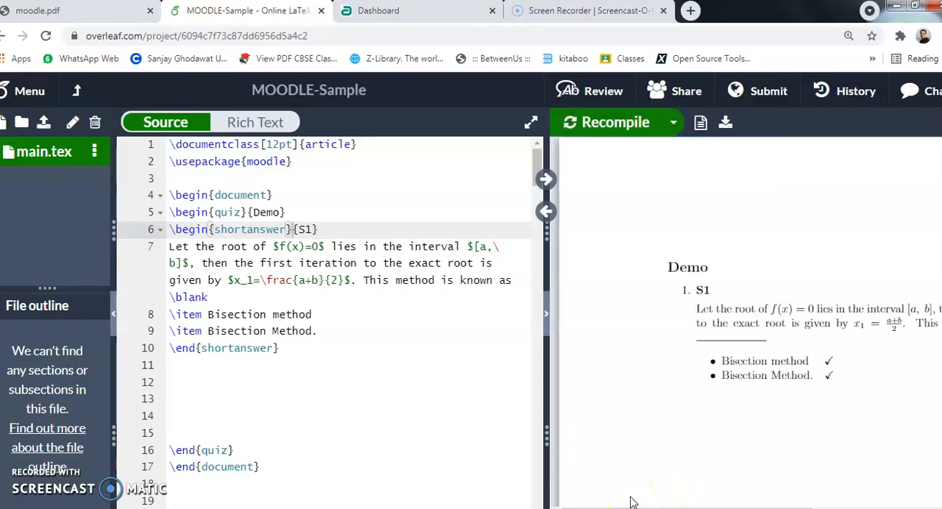
pyautogui.click(702, 127)
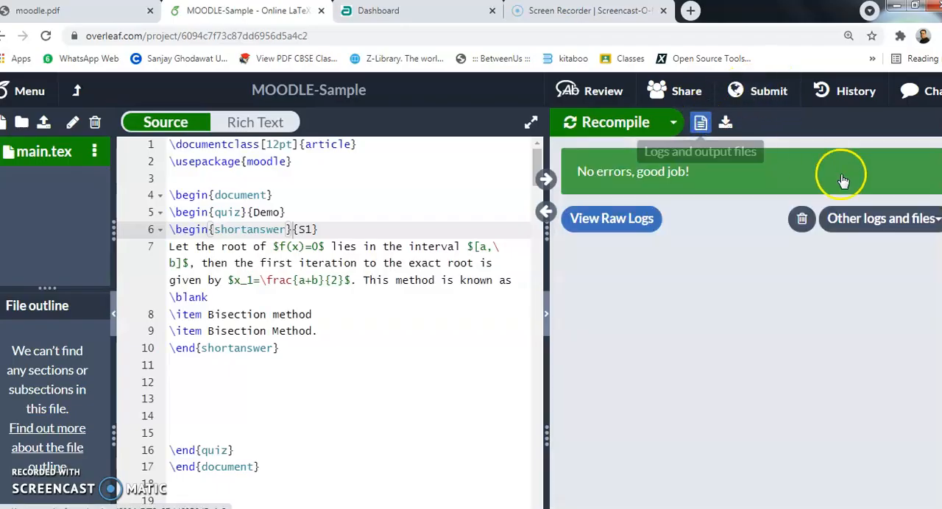
pyautogui.click(901, 221)
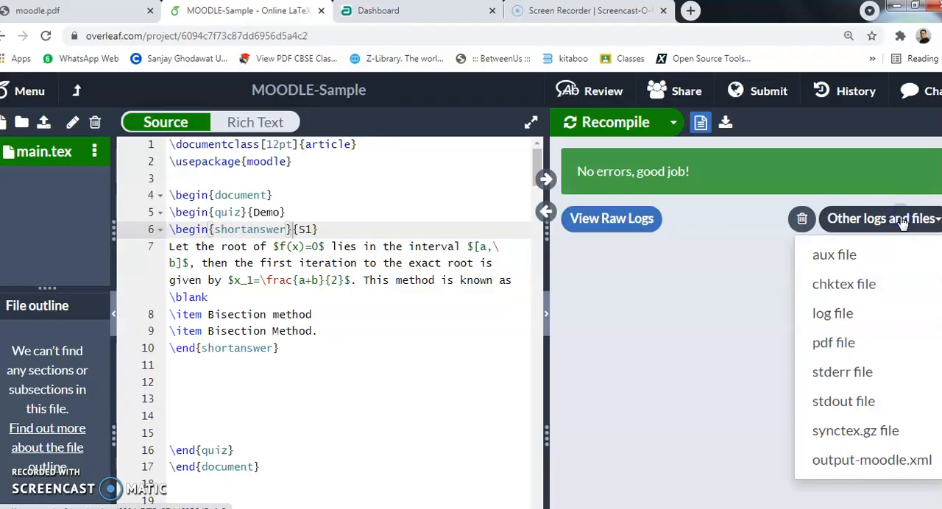
pyautogui.click(827, 460)
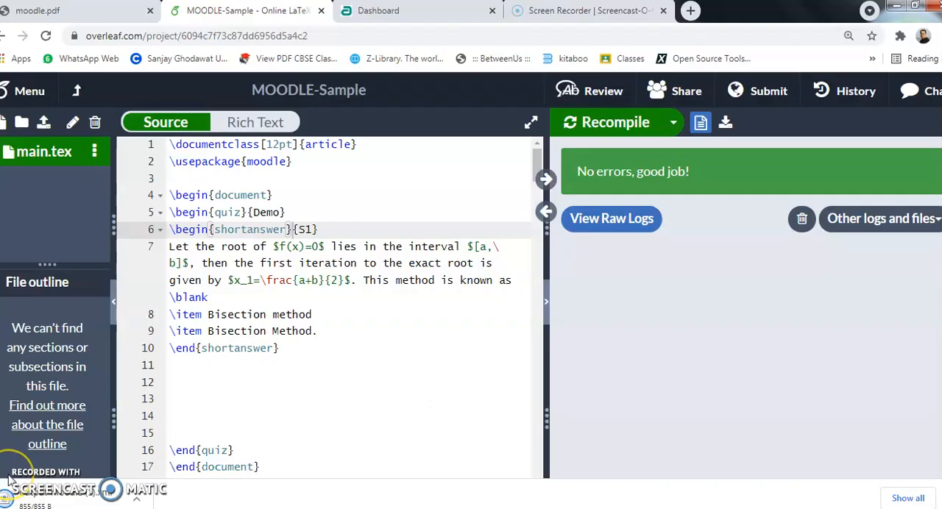
# - Switch to the Moodle site and open the question import page of the Demo course's question bank
pyautogui.click(378, 11)
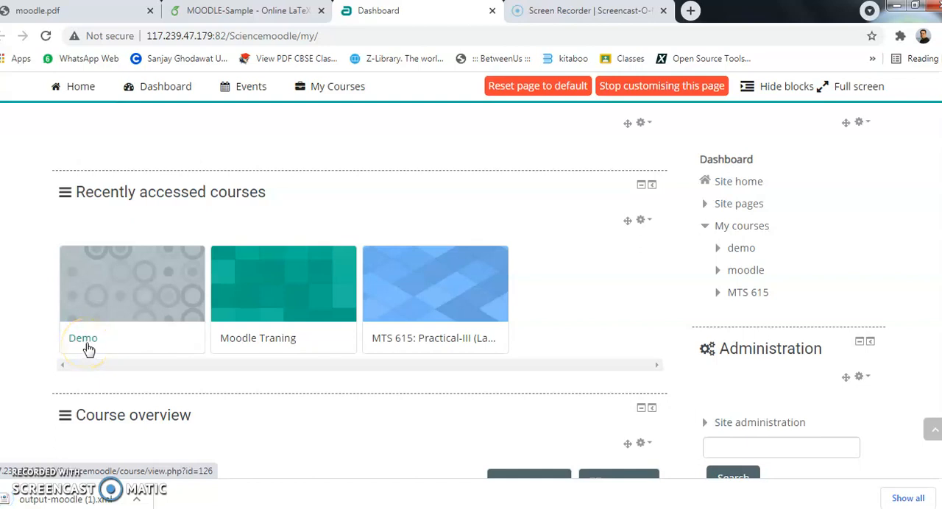
pyautogui.click(84, 340)
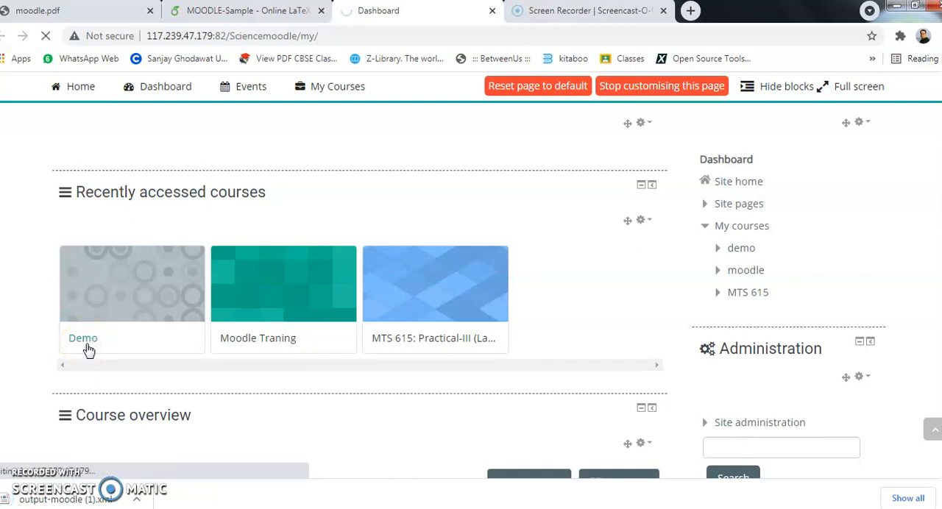
pyautogui.scroll(-3, 731, 336)
pyautogui.scroll(-3, 731, 337)
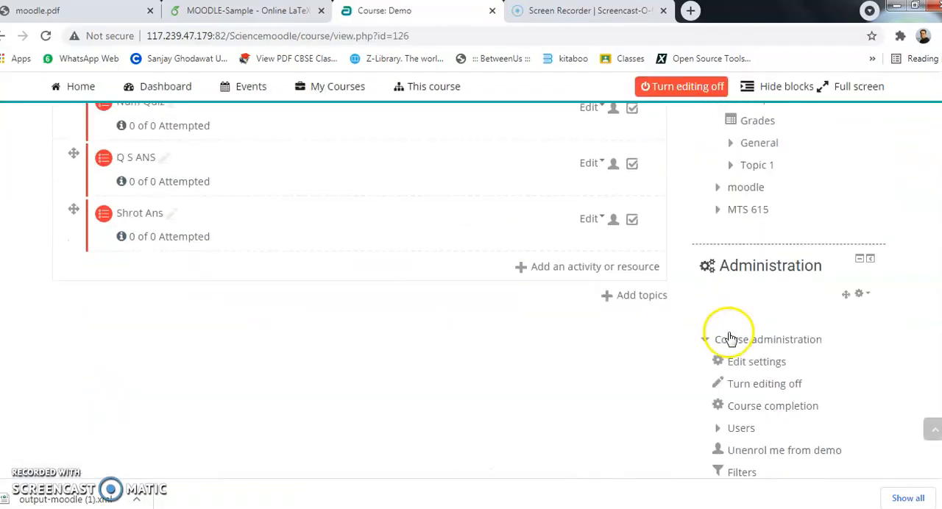
pyautogui.scroll(-3, 763, 332)
pyautogui.scroll(2, 736, 311)
pyautogui.scroll(-2, 755, 279)
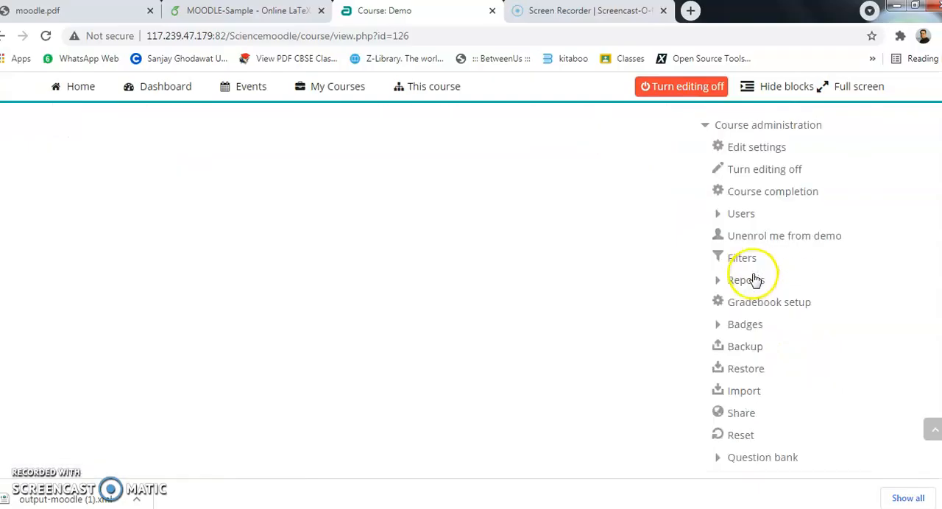
pyautogui.scroll(-2, 754, 280)
pyautogui.click(763, 312)
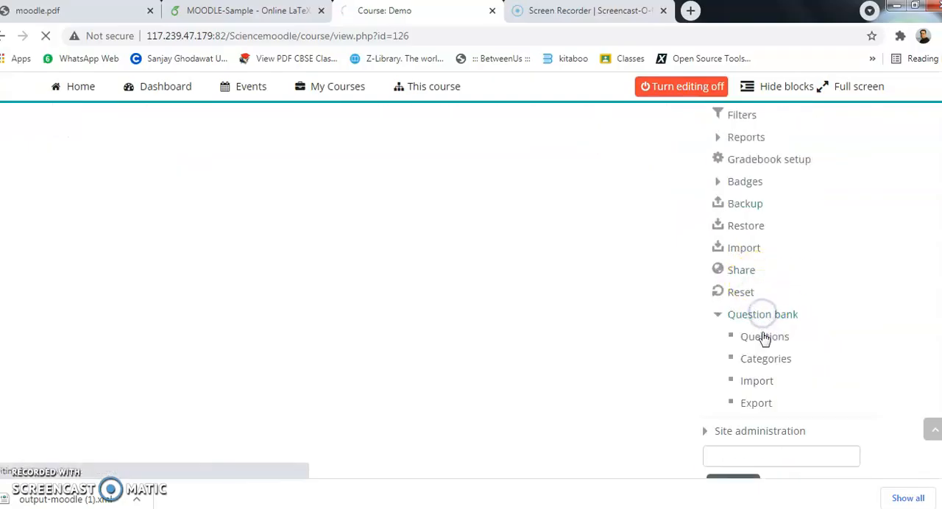
pyautogui.click(760, 381)
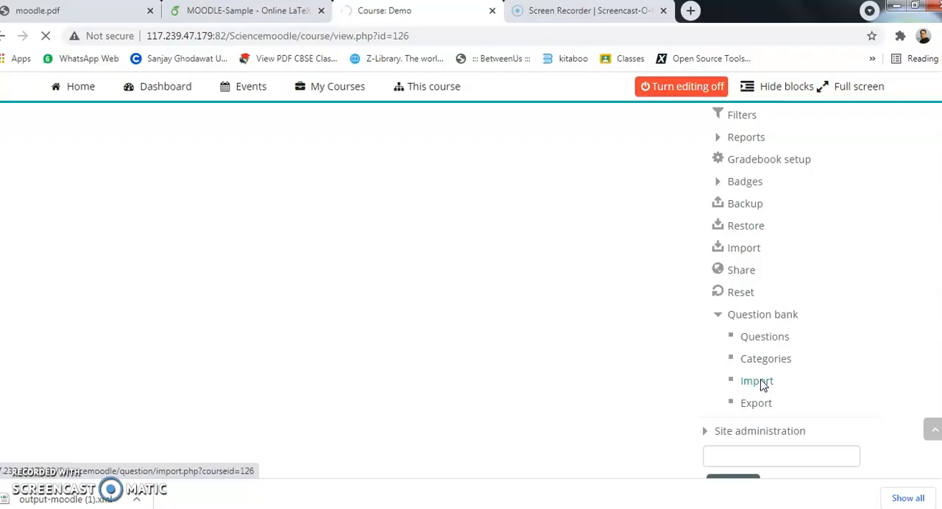
pyautogui.click(725, 384)
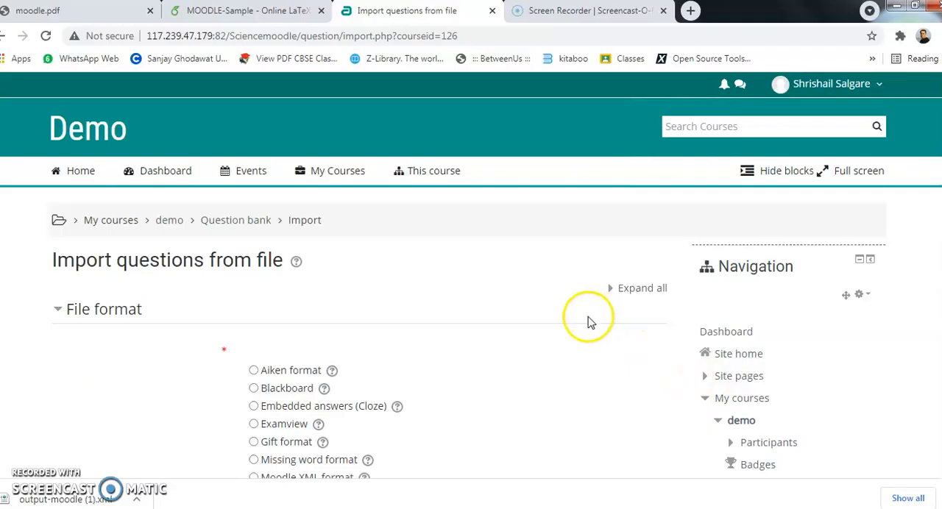
# - Choose Moodle XML format as the file format for the question import
pyautogui.scroll(-1, 592, 321)
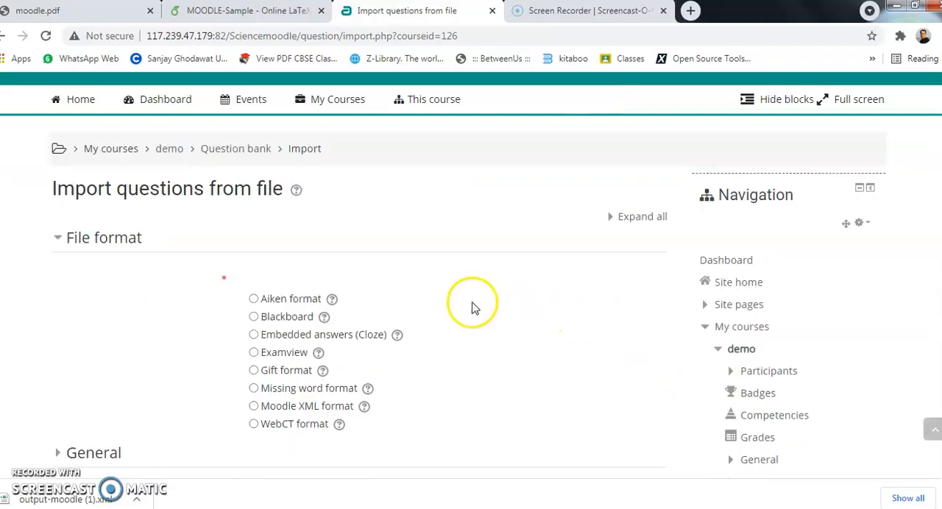
pyautogui.moveTo(224, 287)
pyautogui.mouseDown()
pyautogui.moveTo(248, 395)
pyautogui.moveTo(423, 442)
pyautogui.mouseUp()
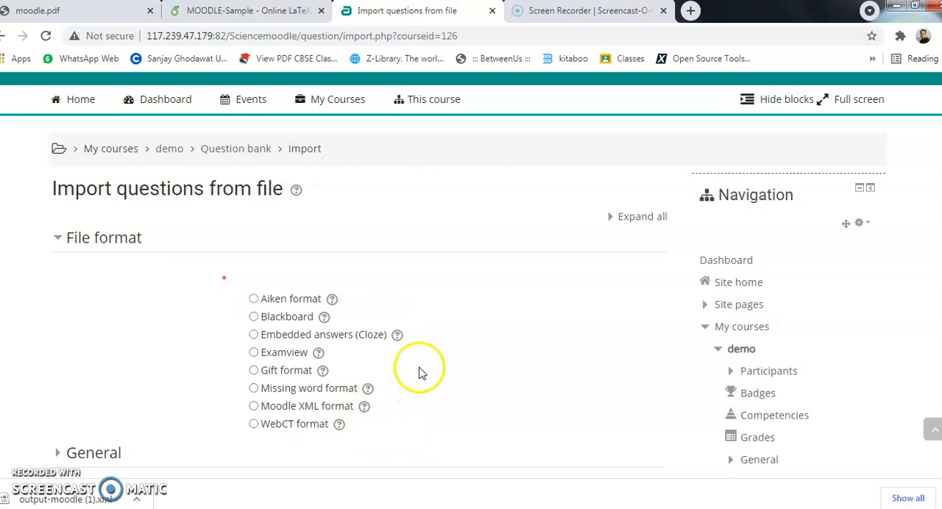
pyautogui.click(254, 407)
pyautogui.scroll(-1, 294, 397)
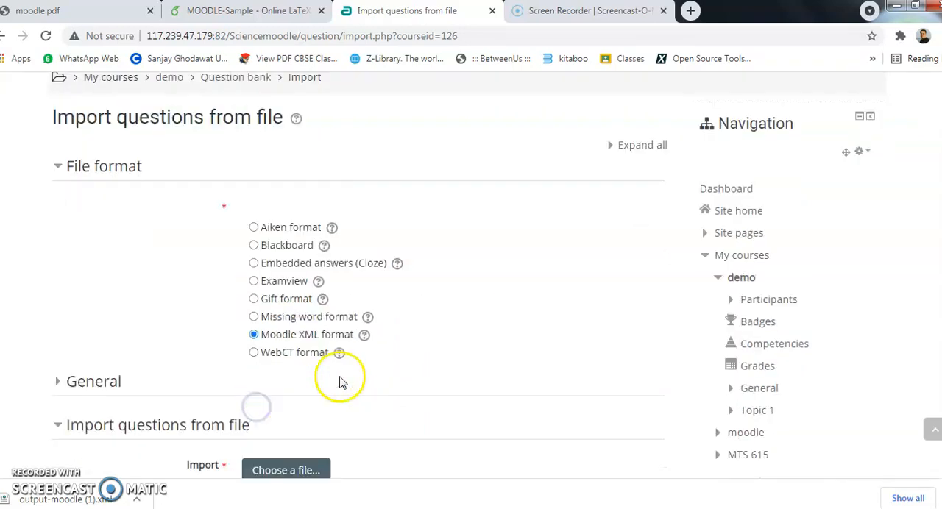
# - Attach the downloaded output-moodle (1).xml from the Downloads folder as the file for the question import
pyautogui.click(138, 498)
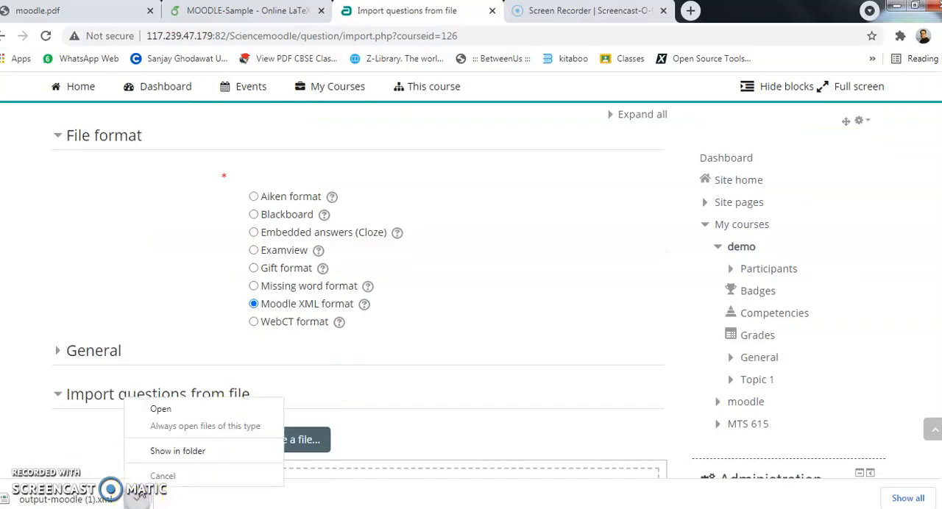
pyautogui.click(156, 447)
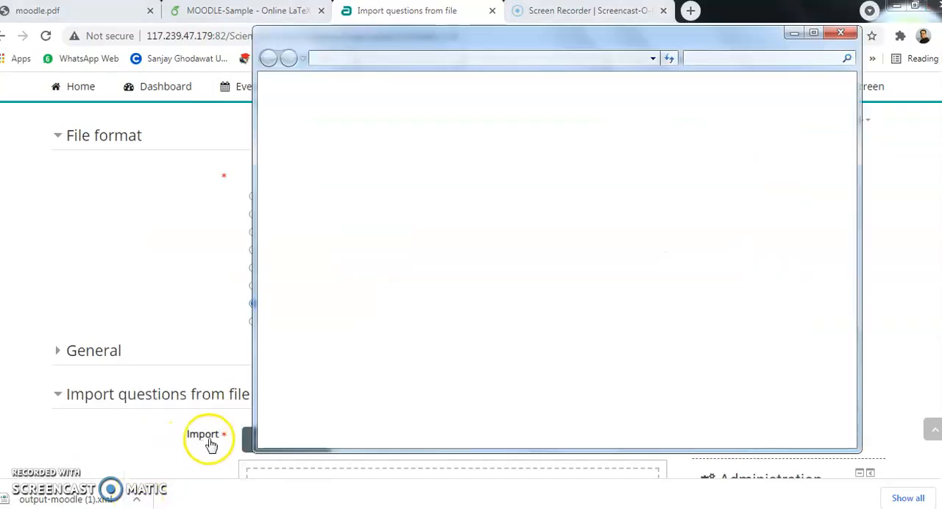
pyautogui.moveTo(467, 37); pyautogui.dragTo(606, 59)
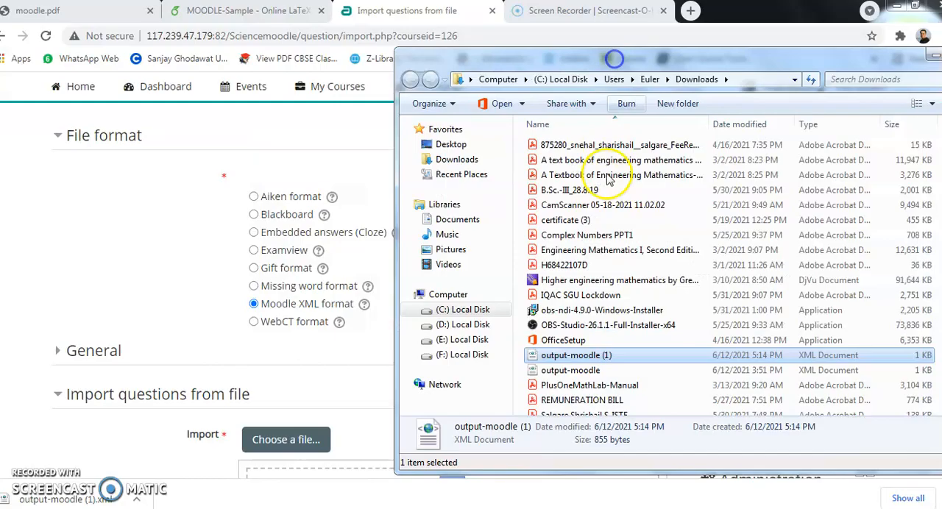
pyautogui.scroll(-1, 383, 313)
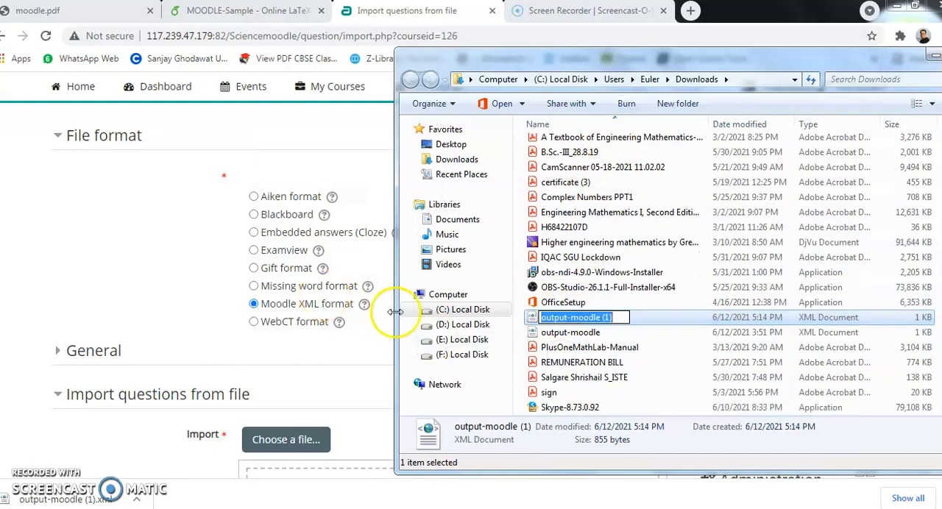
pyautogui.moveTo(646, 318); pyautogui.dragTo(305, 281)
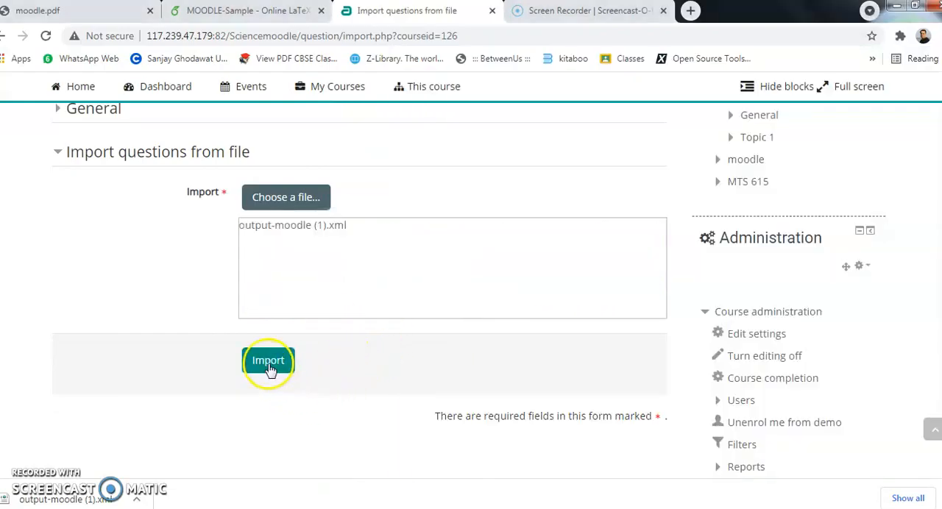
# - Run the question import and continue to the question bank list to check the Demo category
pyautogui.click(268, 360)
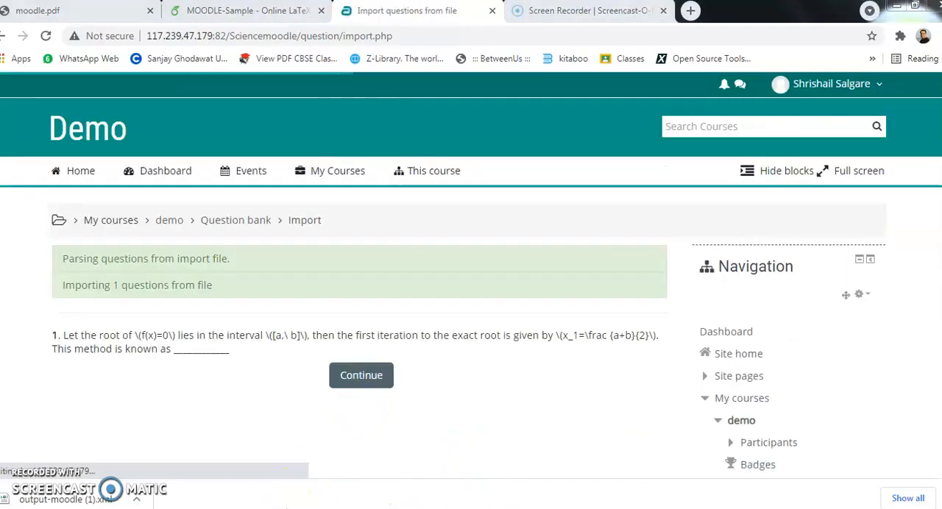
pyautogui.click(366, 379)
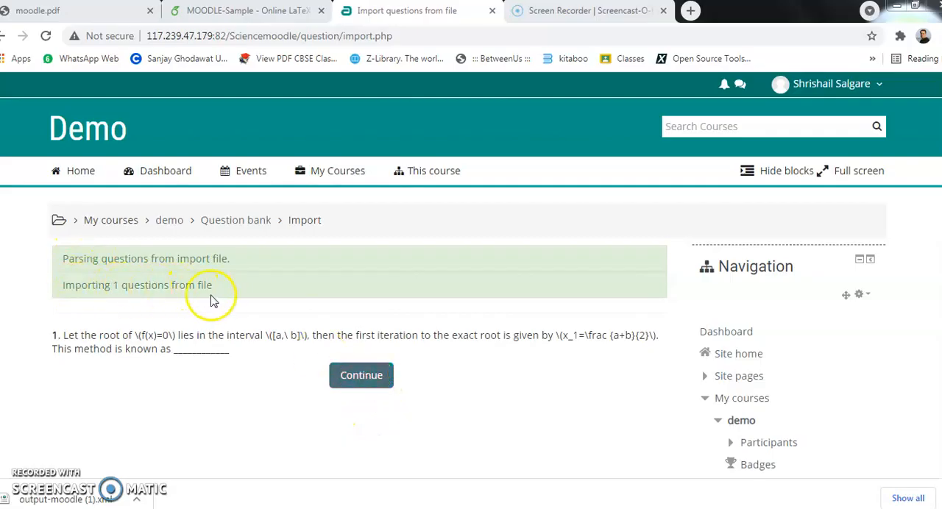
pyautogui.click(362, 376)
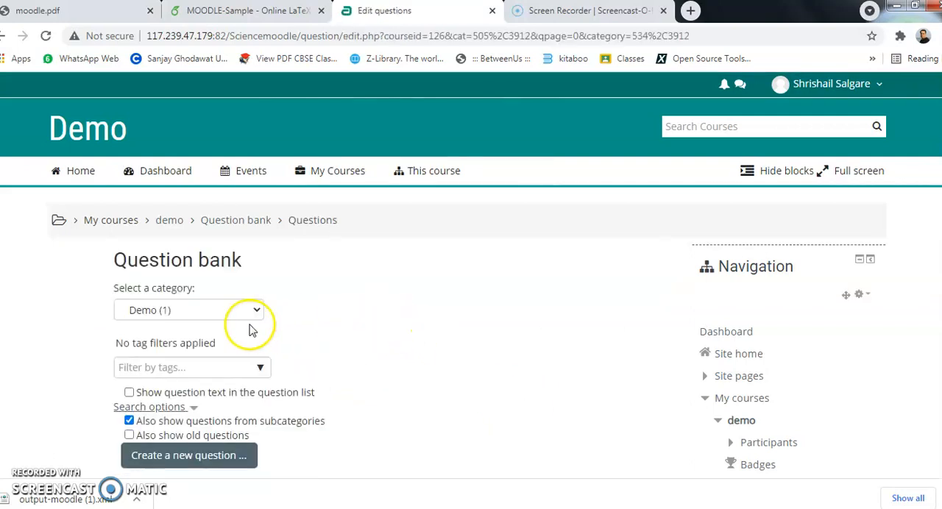
pyautogui.scroll(-1, 198, 306)
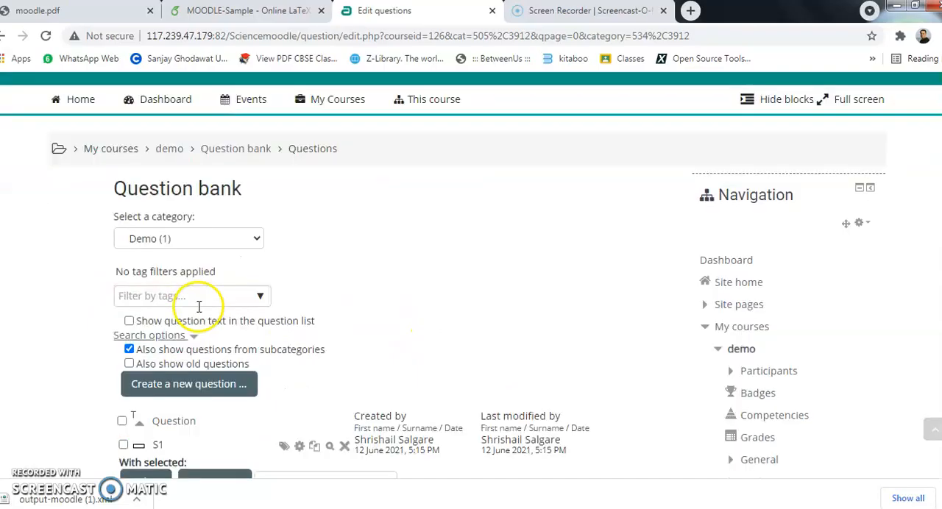
pyautogui.scroll(-1, 139, 441)
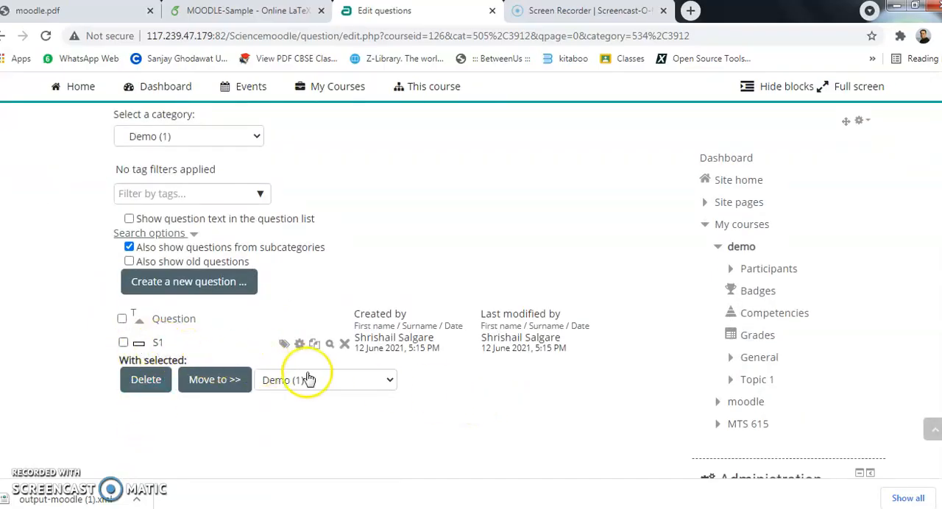
# - Return to the demo course page and add a new Quiz activity to Topic 1
pyautogui.scroll(2, 309, 375)
pyautogui.click(175, 220)
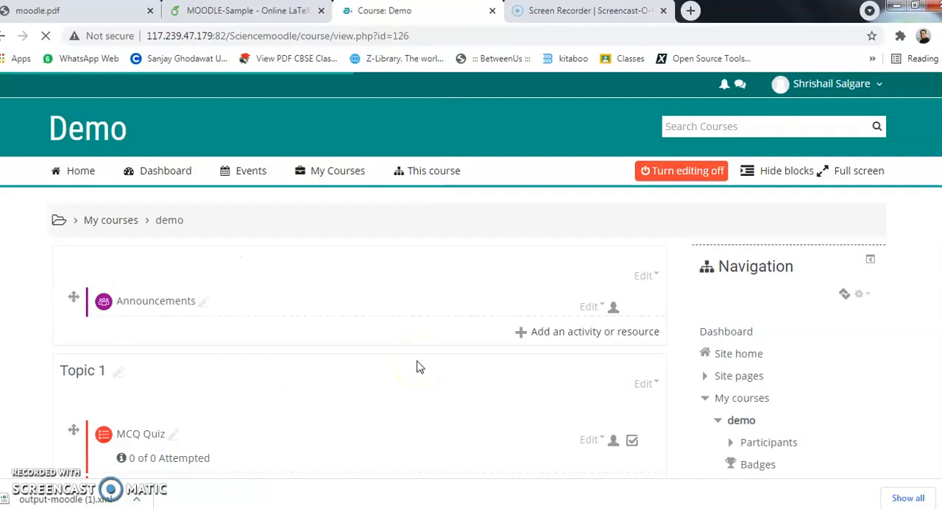
pyautogui.scroll(-4, 404, 366)
pyautogui.scroll(-1, 403, 366)
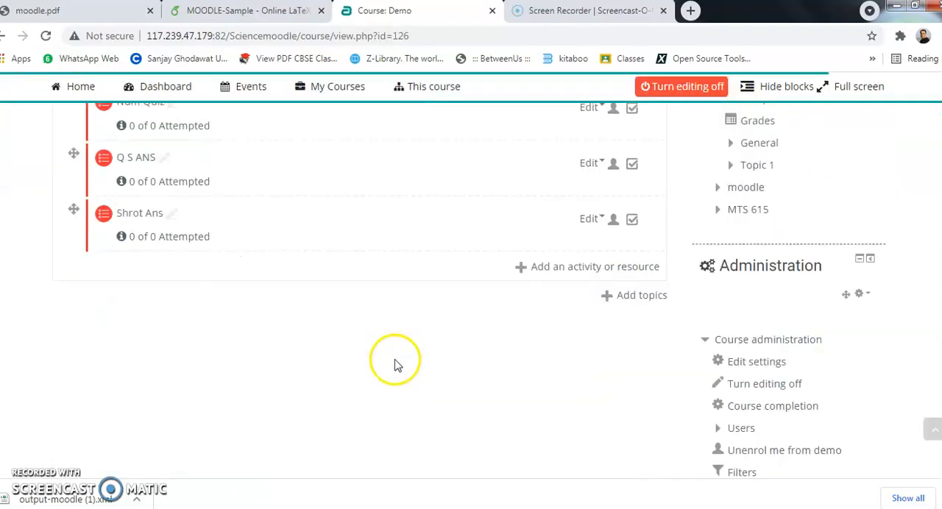
pyautogui.click(573, 266)
pyautogui.scroll(-3, 331, 261)
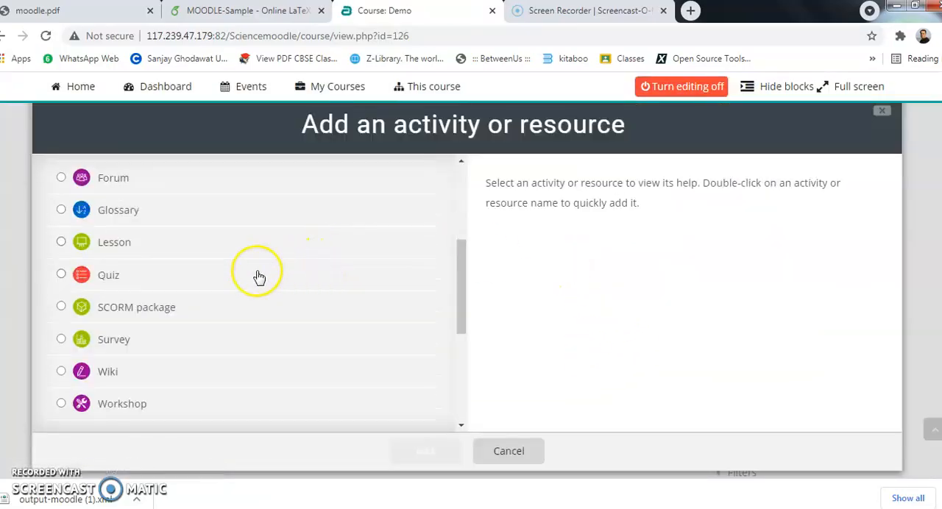
pyautogui.click(62, 274)
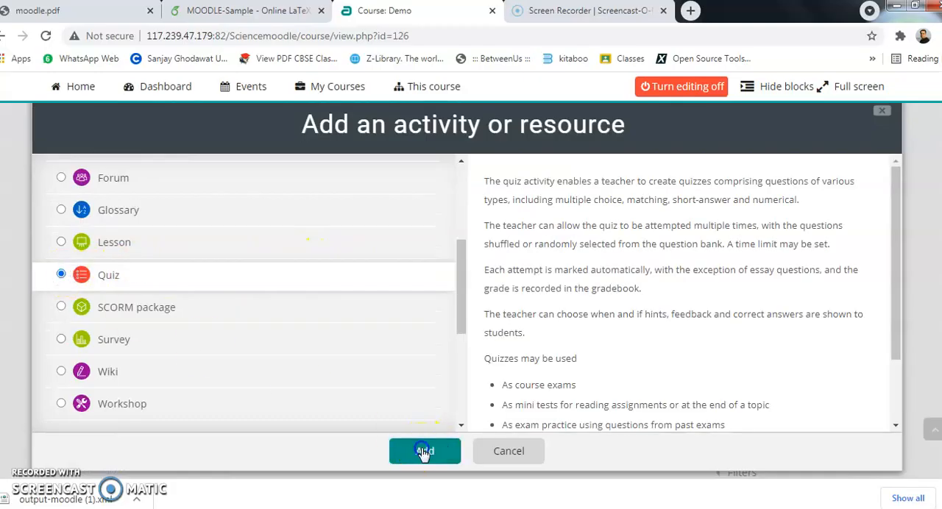
pyautogui.click(424, 451)
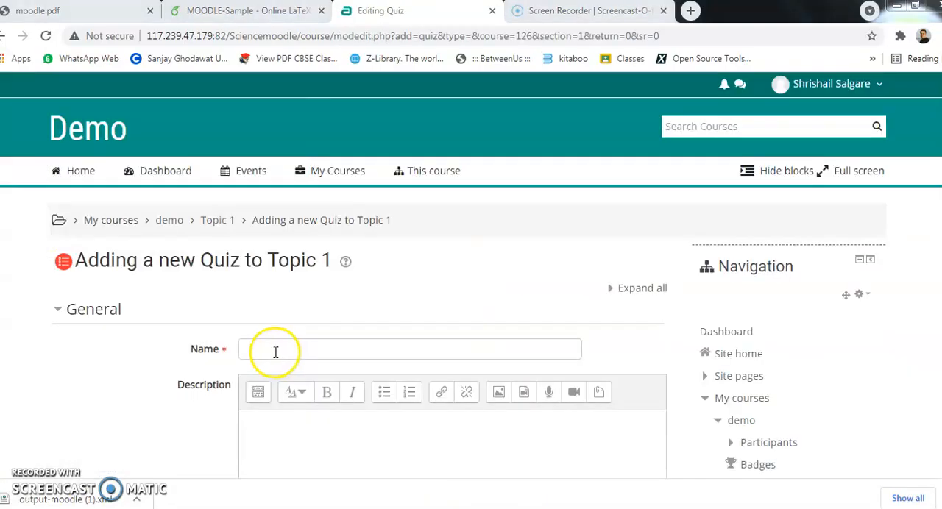
# - Name the new quiz "Demo quiz" and save it, returning to the course page
pyautogui.click(275, 349)
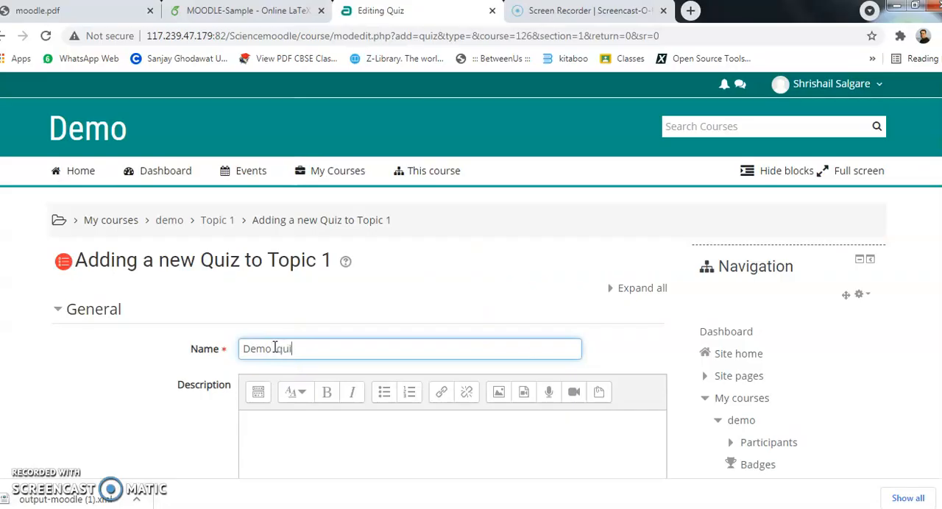
pyautogui.scroll(-11, 120, 358)
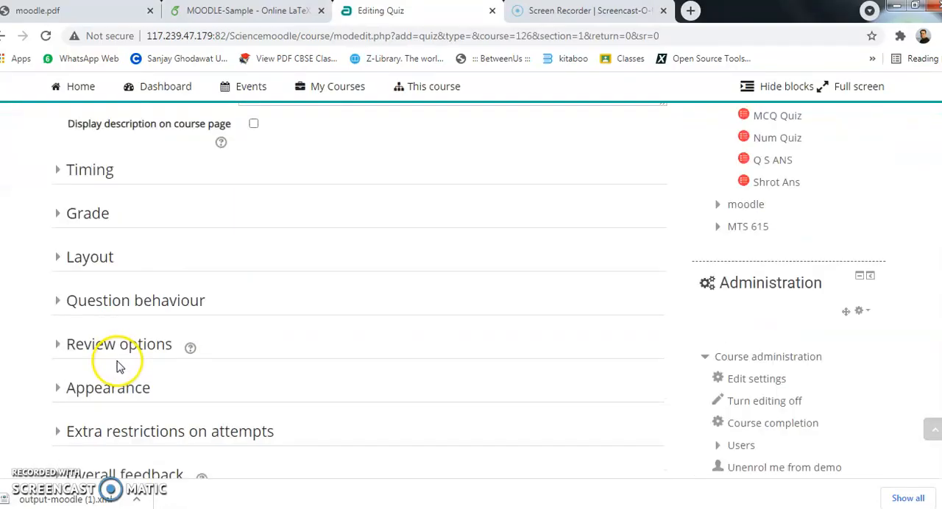
pyautogui.click(317, 408)
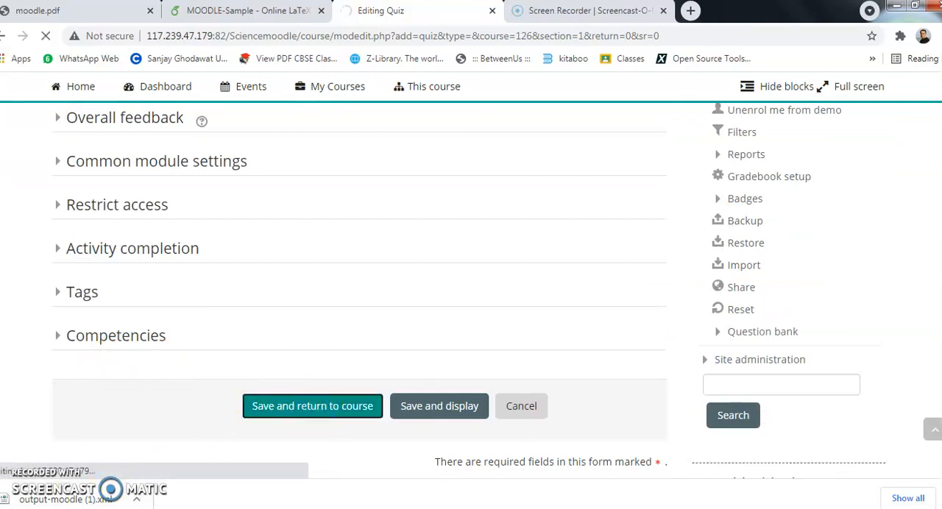
pyautogui.moveTo(45, 365)
pyautogui.mouseDown()
pyautogui.moveTo(79, 431)
pyautogui.moveTo(687, 434)
pyautogui.mouseUp()
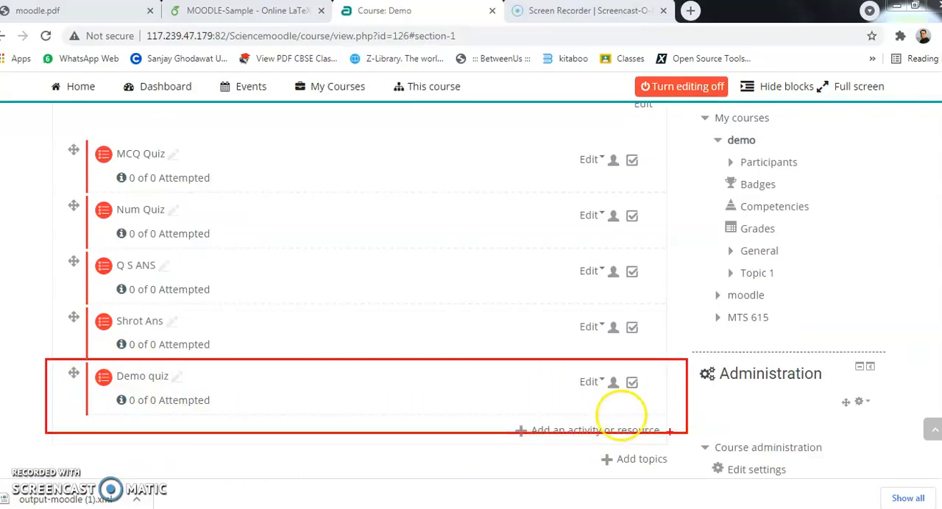
# - Open Demo quiz for editing and start adding questions to it from the question bank
pyautogui.click(142, 376)
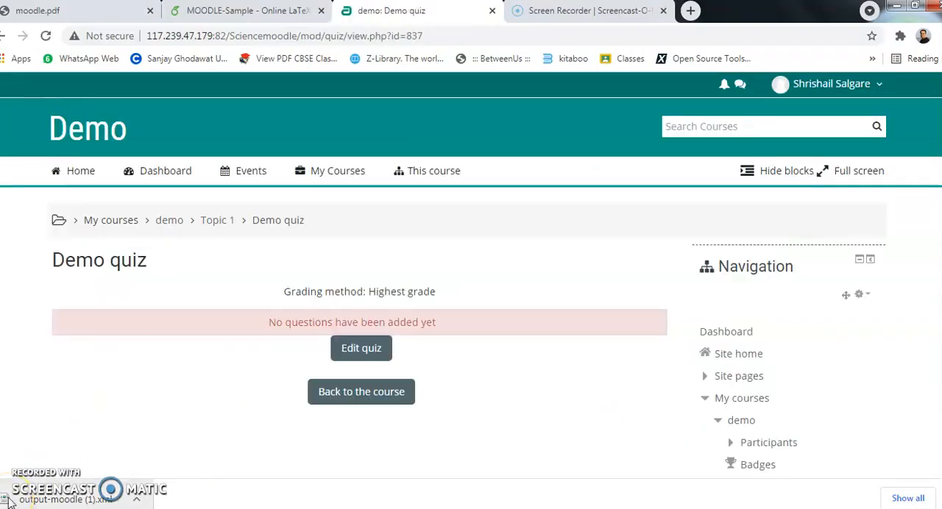
pyautogui.click(376, 352)
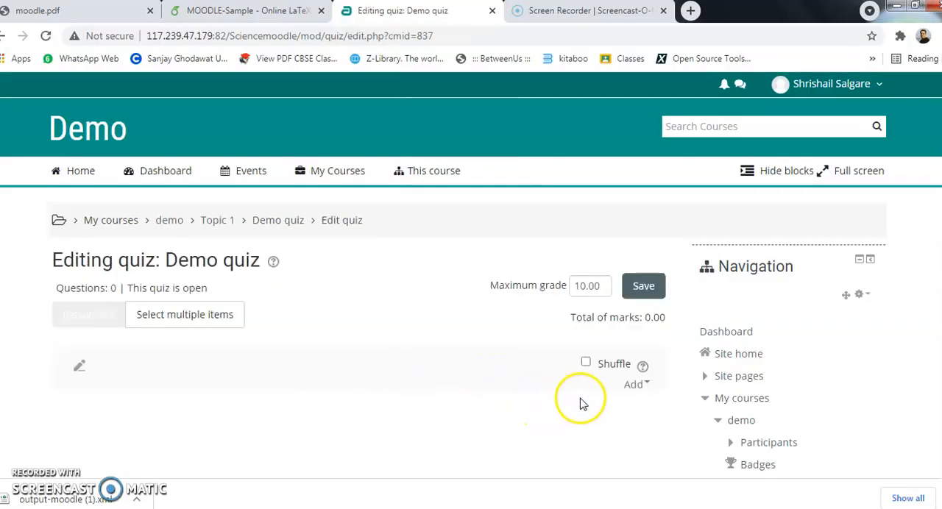
pyautogui.click(637, 384)
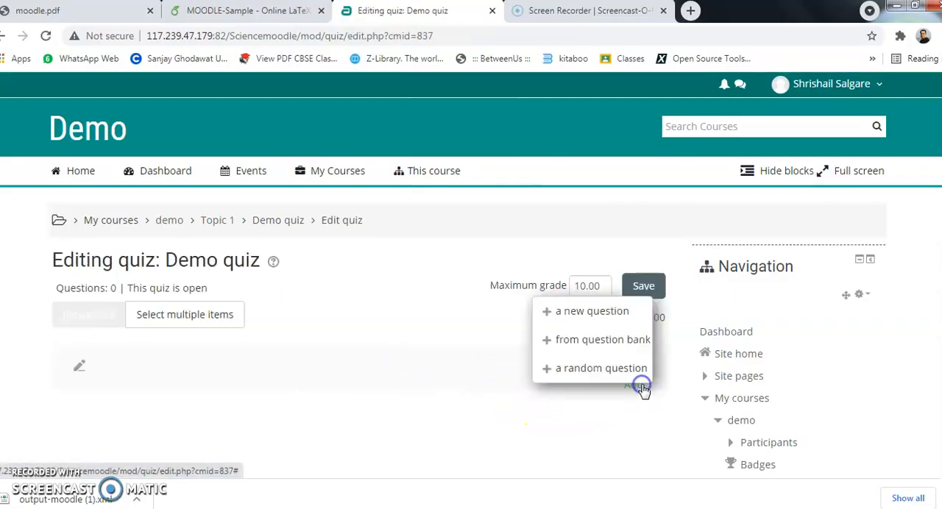
pyautogui.click(592, 340)
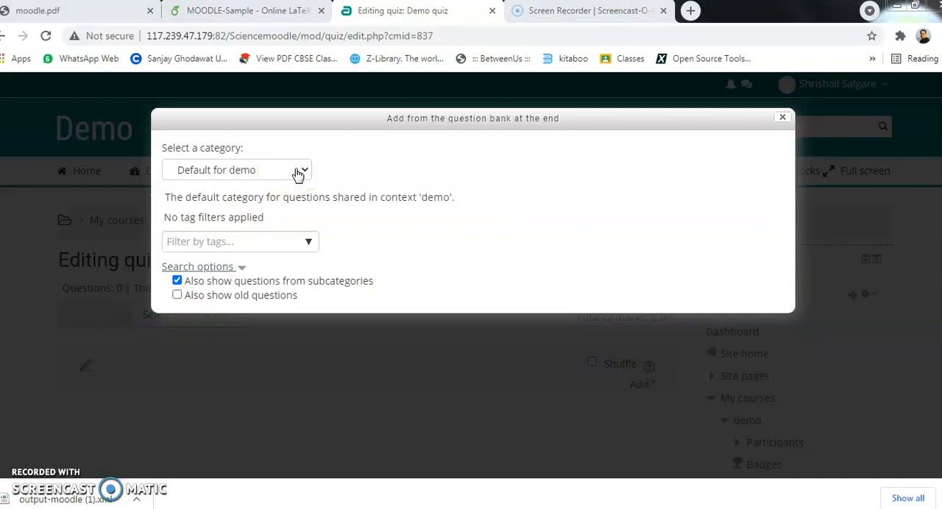
# - Add question S1 from the Demo category of the question bank to the quiz
pyautogui.click(298, 172)
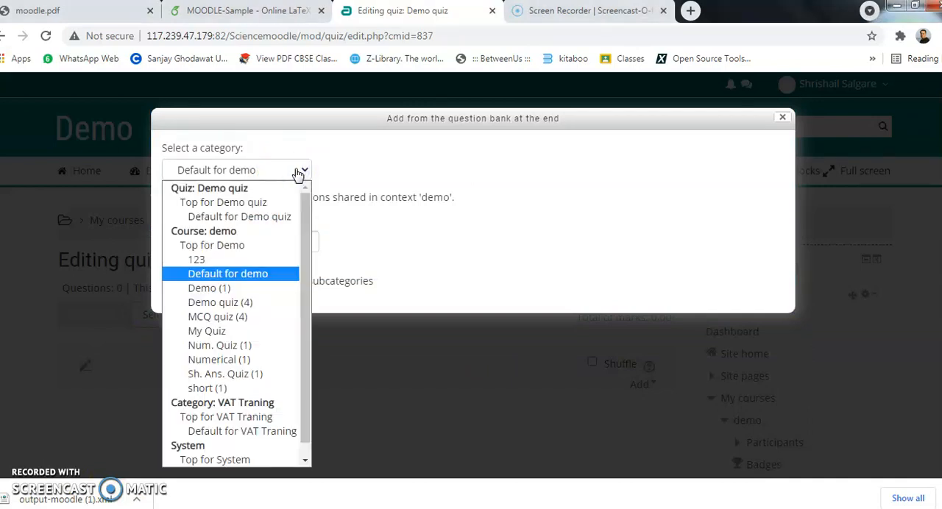
pyautogui.click(247, 290)
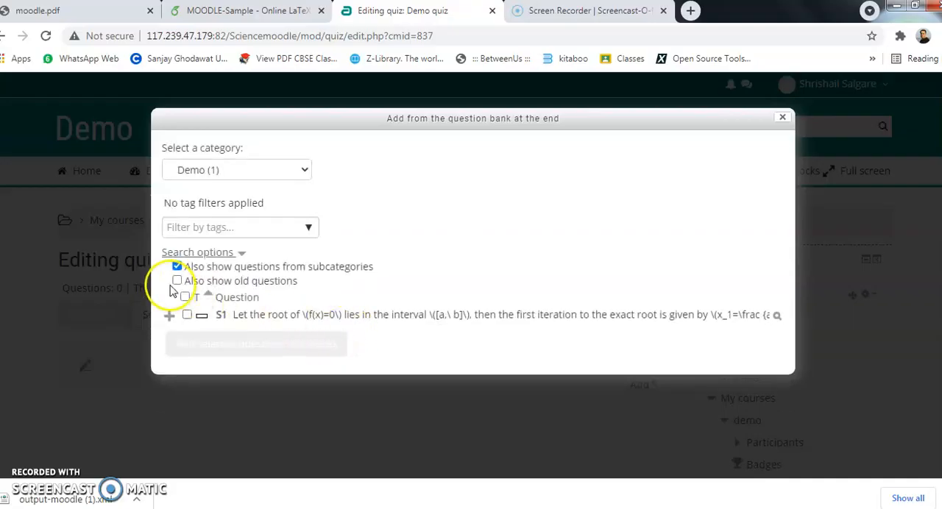
pyautogui.click(185, 297)
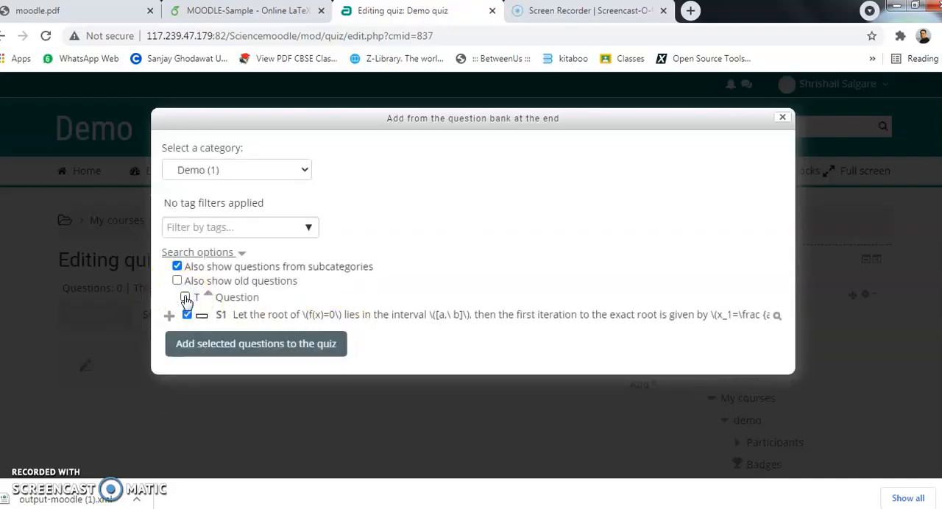
pyautogui.click(234, 305)
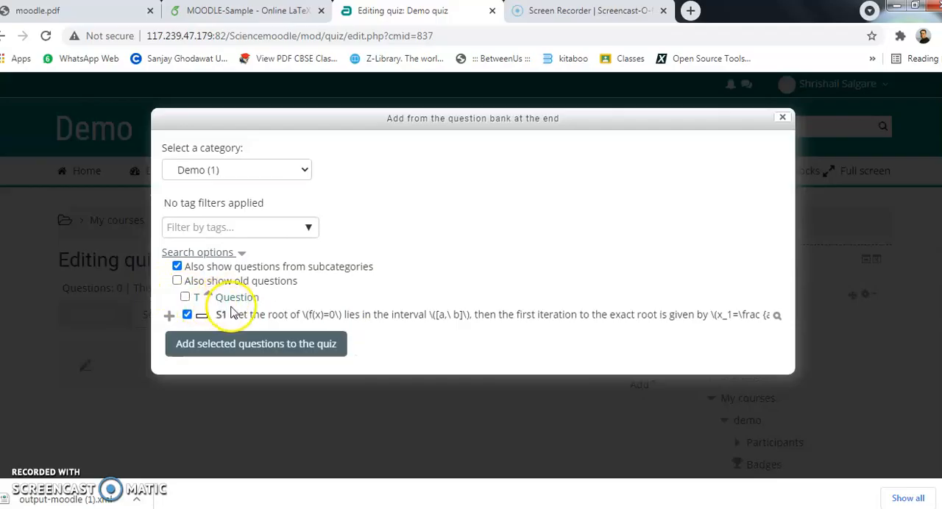
pyautogui.click(250, 349)
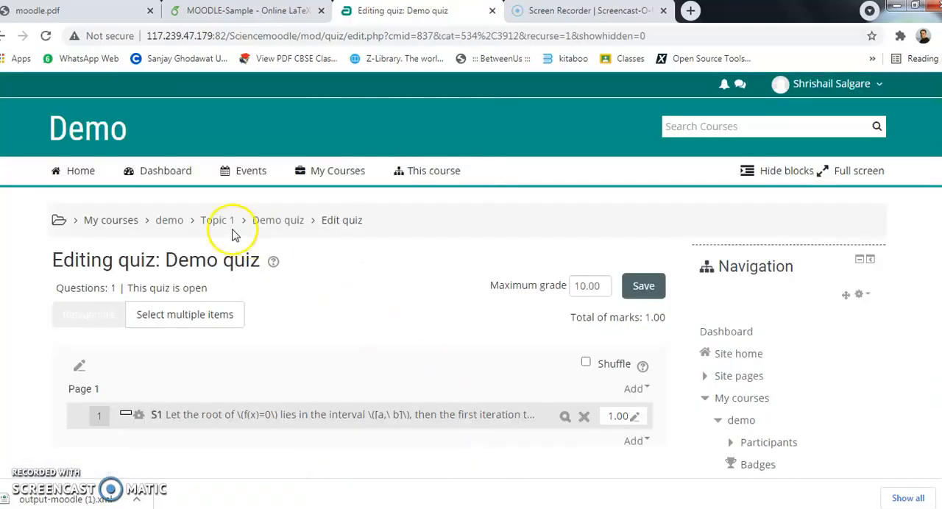
# - Go back to the demo course page, open Demo quiz and start an attempt
pyautogui.click(170, 220)
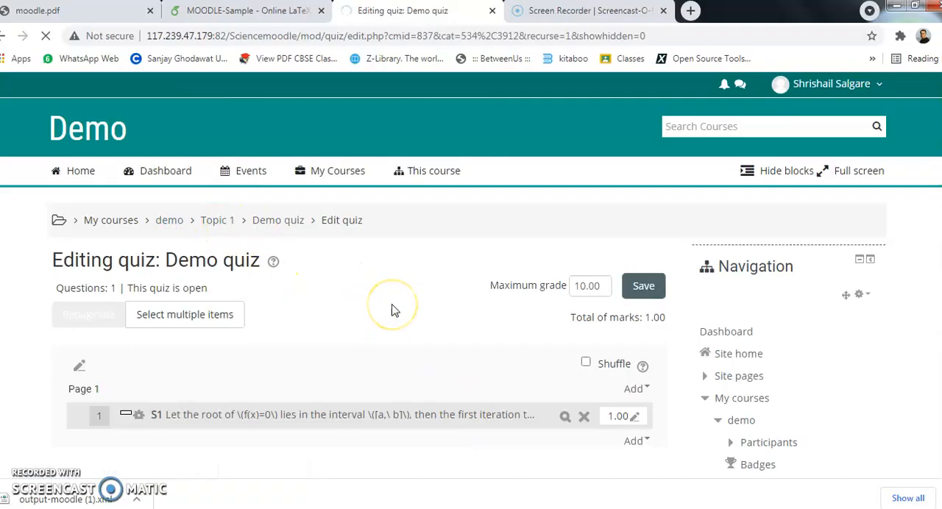
pyautogui.scroll(-6, 383, 309)
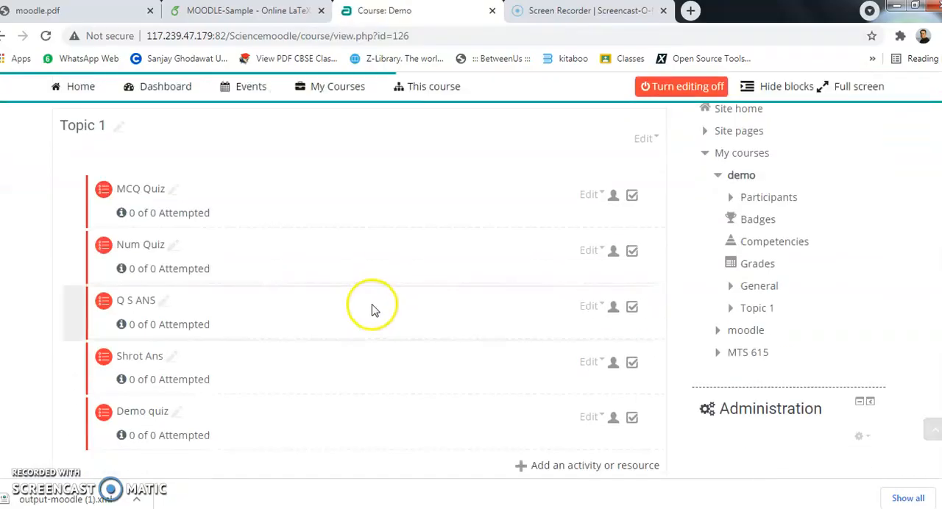
pyautogui.click(136, 198)
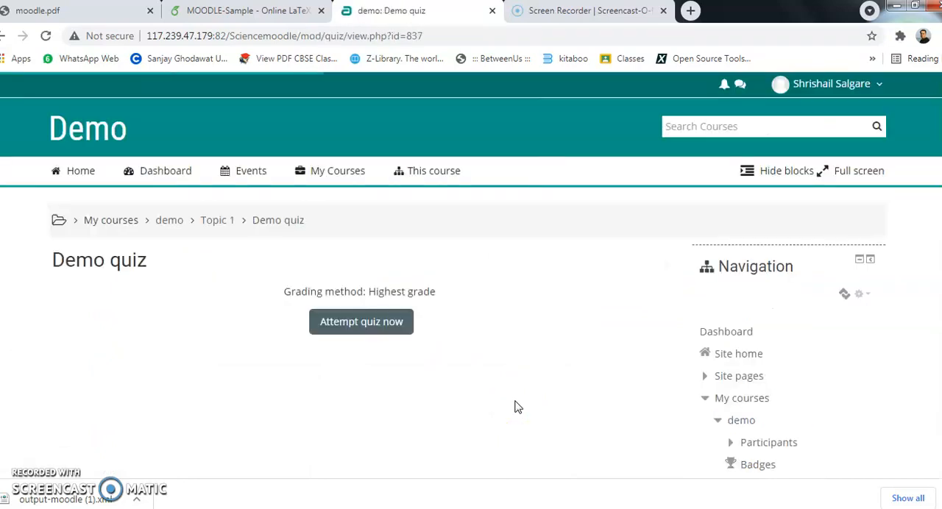
pyautogui.click(364, 331)
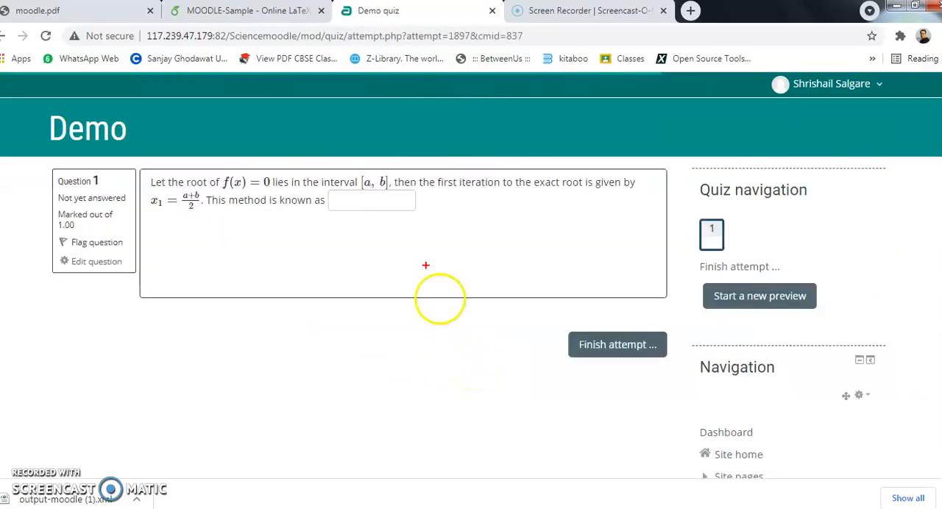
# - Answer question 1 about the root-finding method with "bisection method."
pyautogui.click(331, 199)
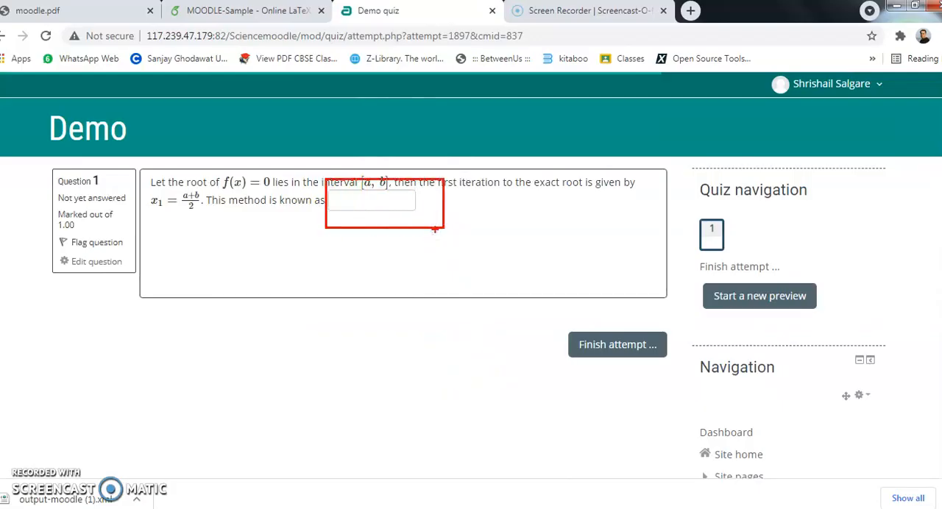
pyautogui.click(368, 197)
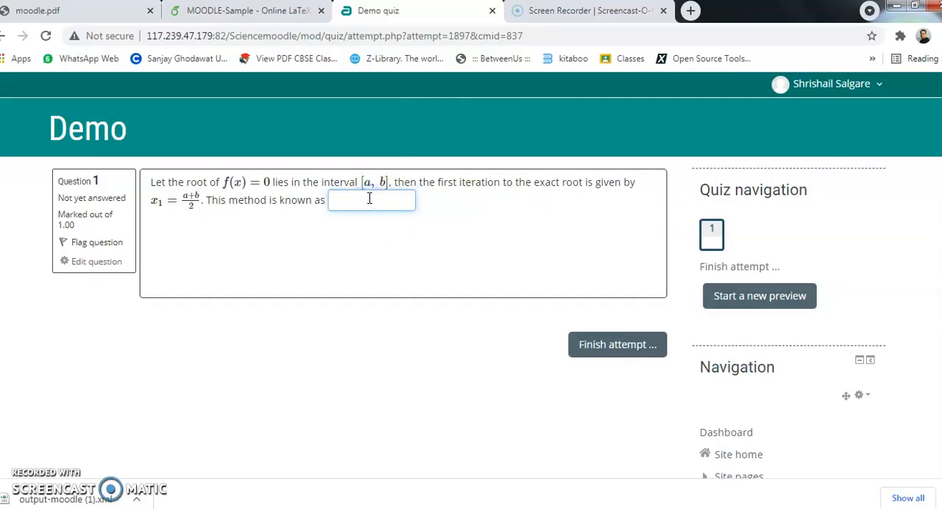
pyautogui.write('bisection method.')
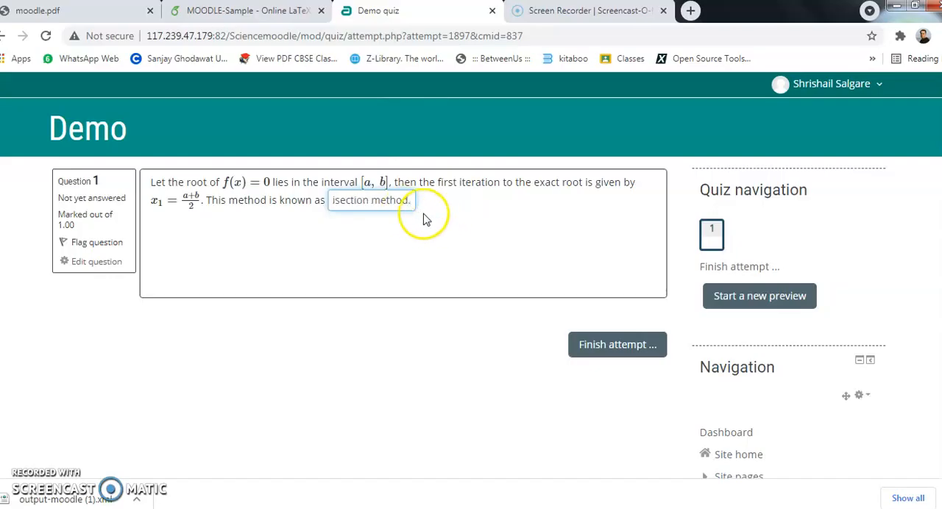
pyautogui.press('Home')
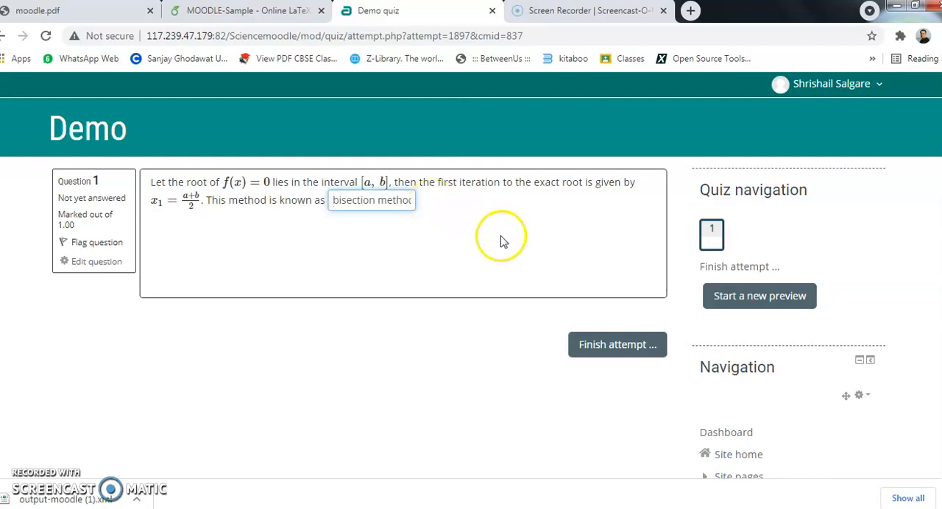
# - Finish the quiz attempt, submit all answers with confirmation, and view the graded review
pyautogui.click(610, 352)
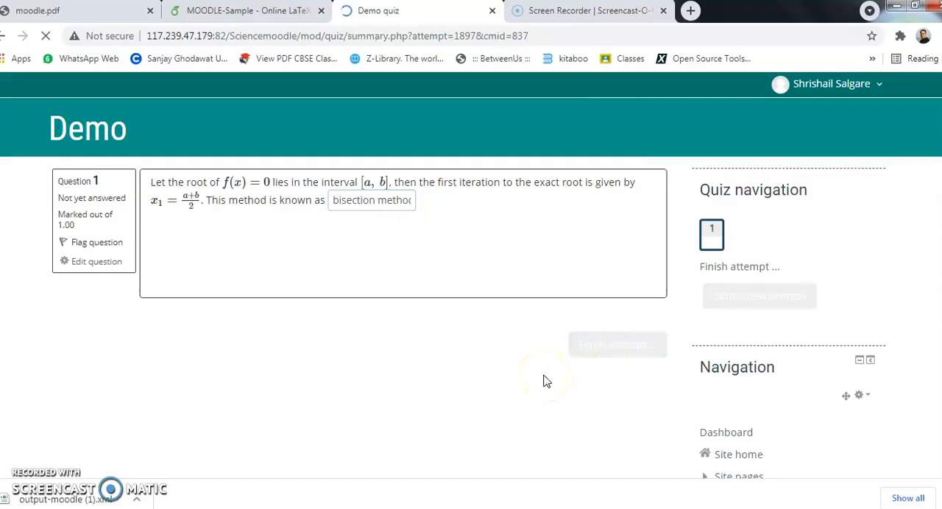
pyautogui.click(507, 352)
pyautogui.click(387, 375)
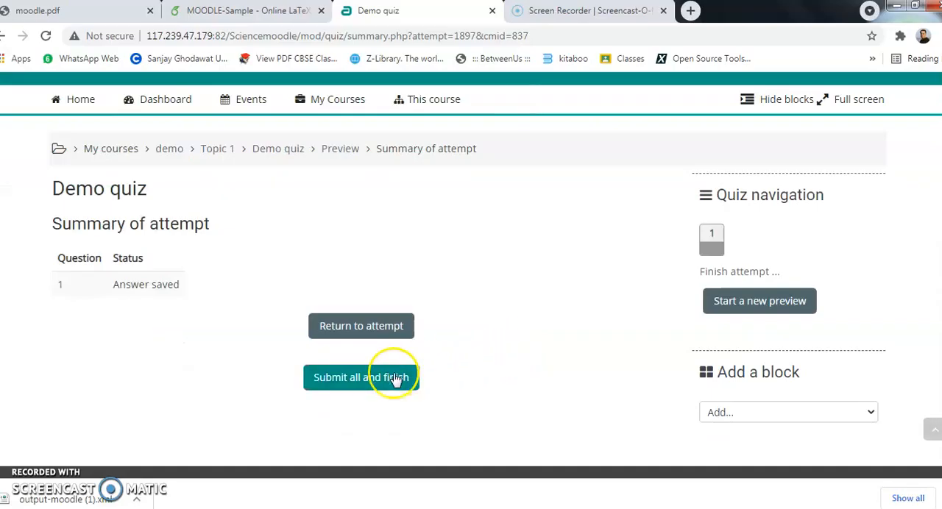
pyautogui.click(452, 361)
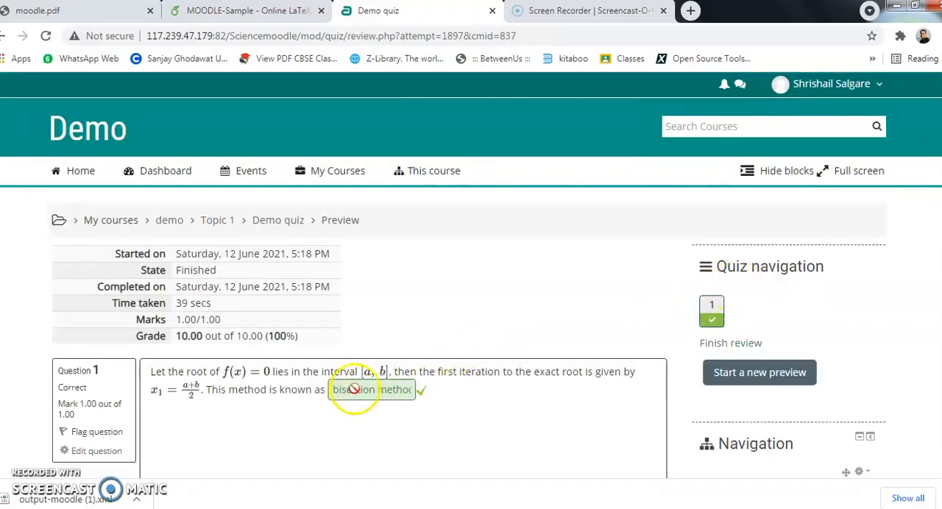
pyautogui.click(340, 425)
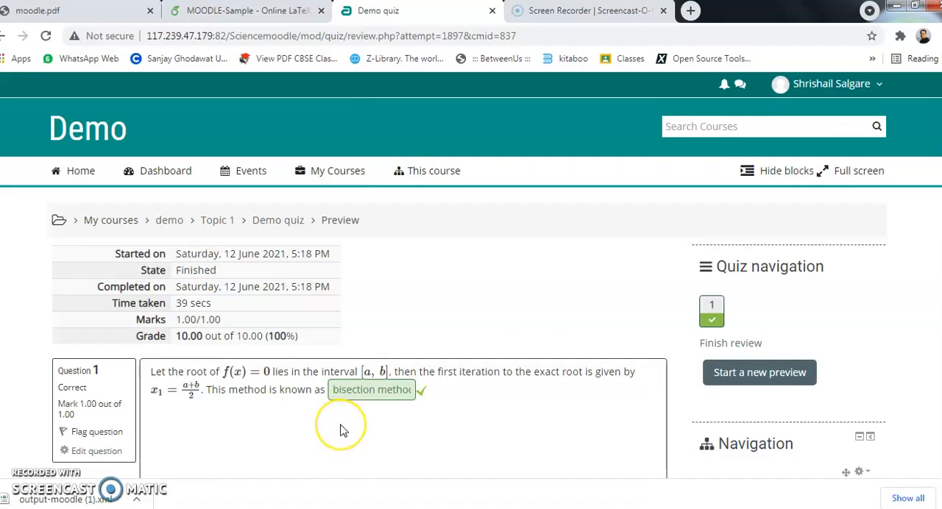